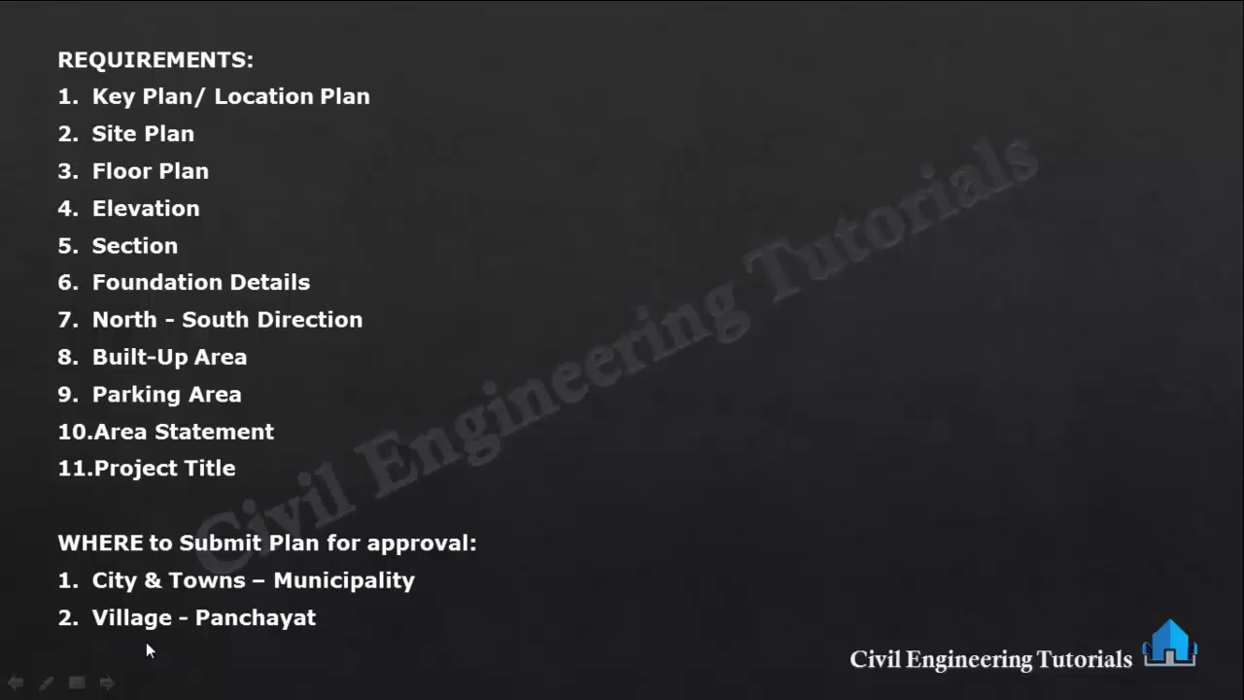
# - Bring up APPROVED PLAN.dwg in AutoCAD and zoom around the elevations
pyautogui.hotkey('alt', 'Tab')
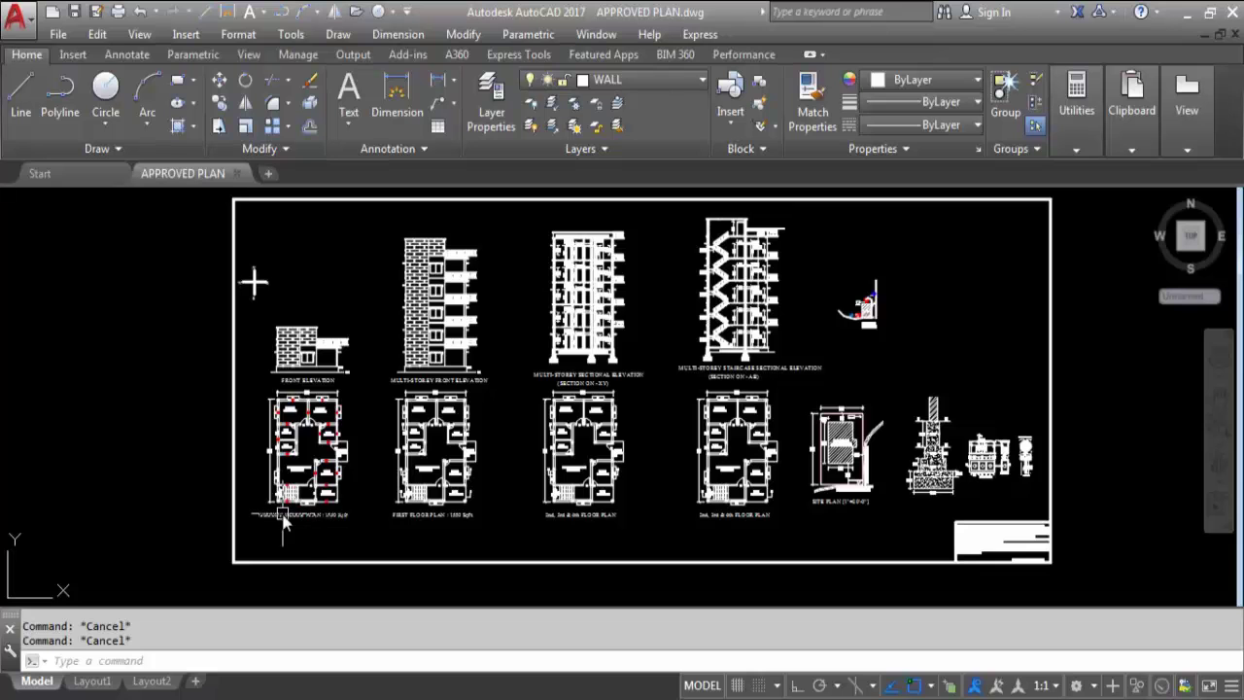
pyautogui.scroll(4, 289, 525)
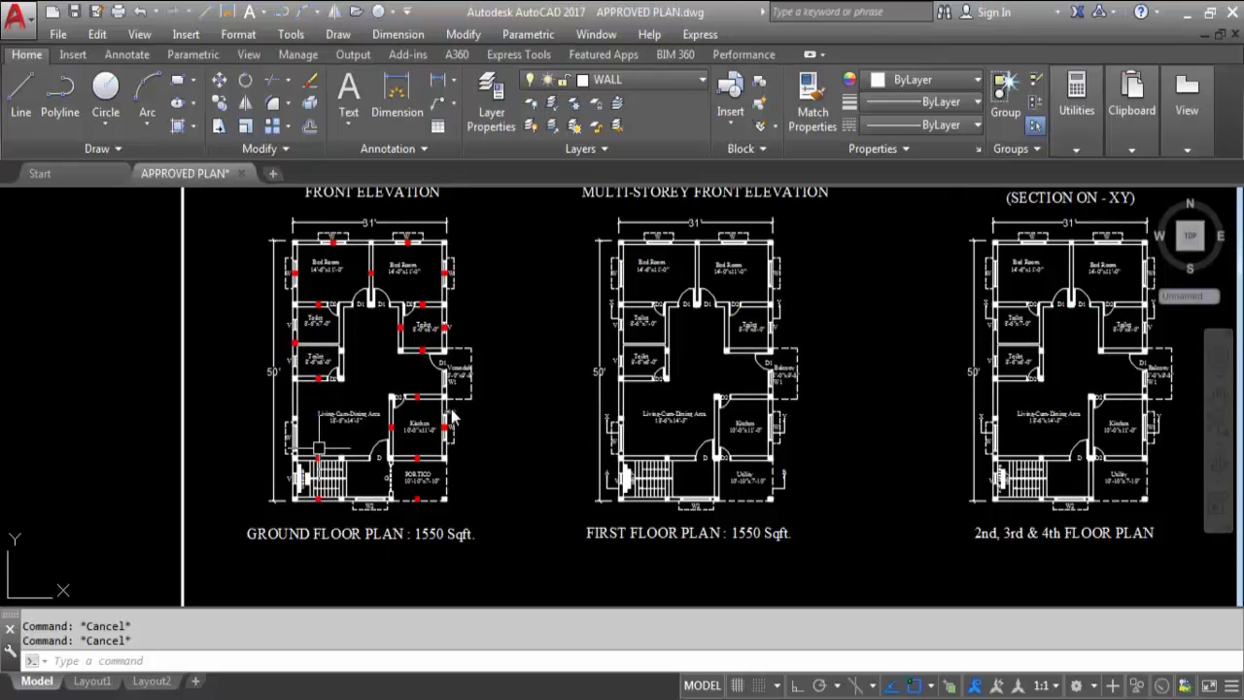
pyautogui.scroll(-2, 379, 563)
pyautogui.scroll(2, 340, 360)
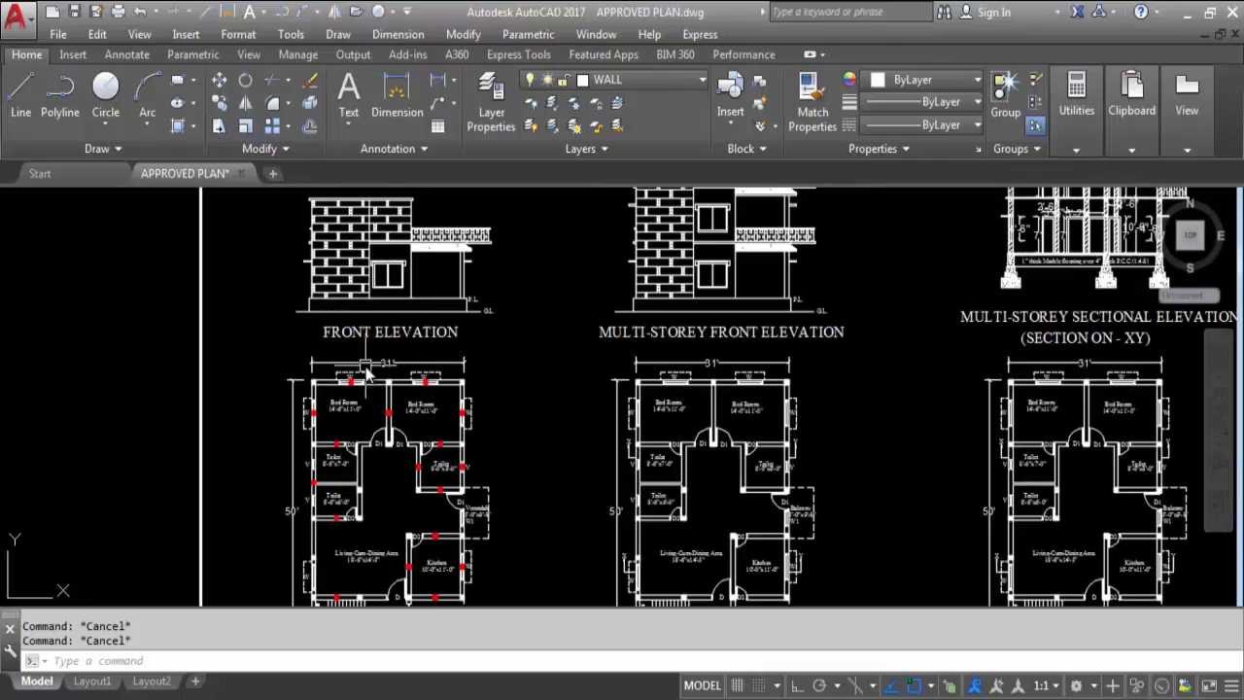
pyautogui.scroll(-3, 489, 355)
pyautogui.scroll(4, 340, 486)
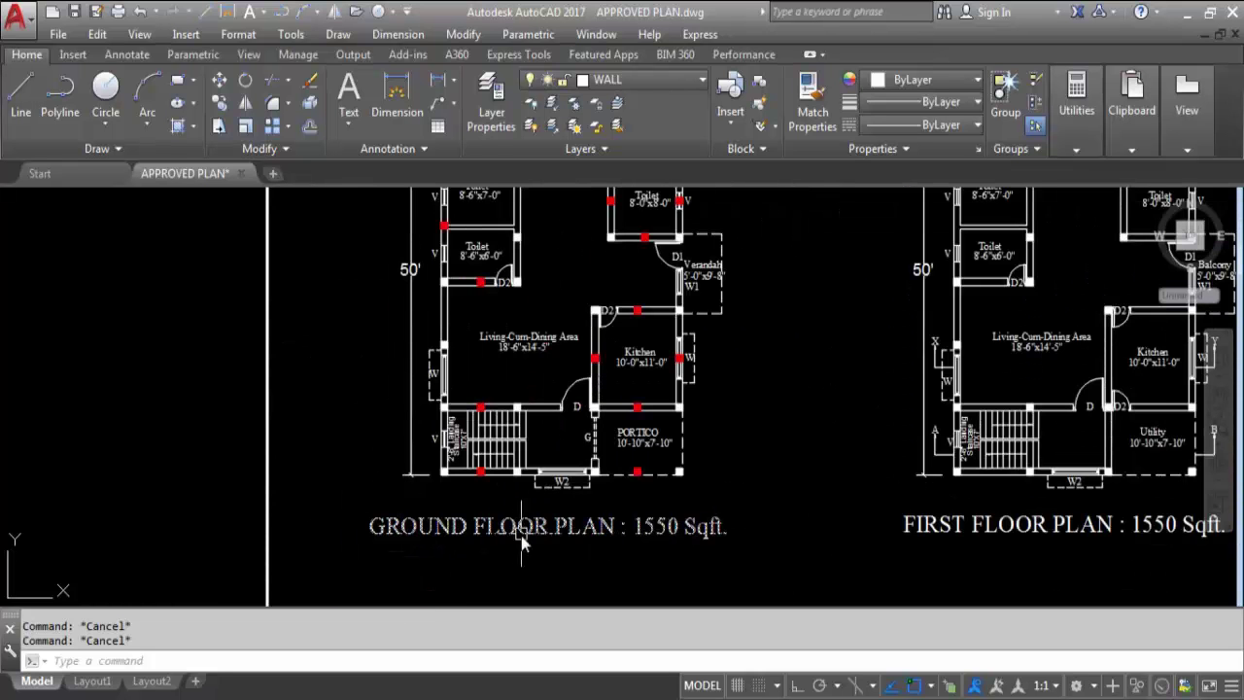
pyautogui.scroll(-4, 515, 530)
pyautogui.scroll(2, 496, 474)
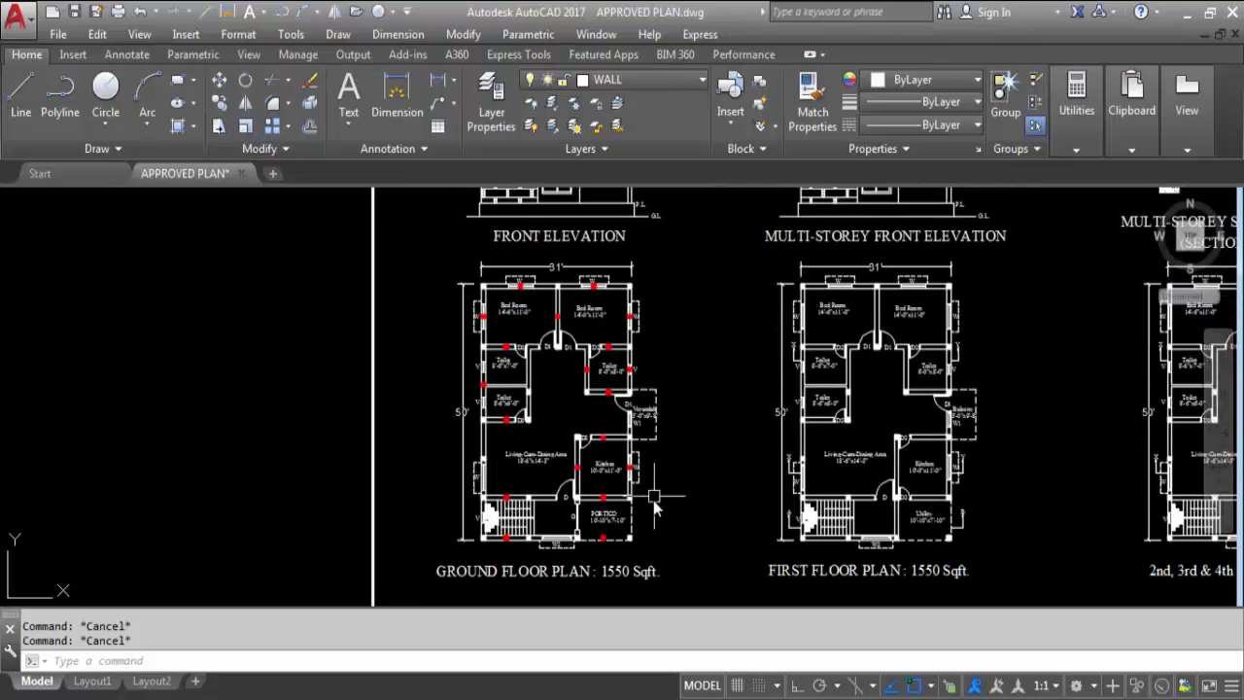
pyautogui.scroll(-4, 428, 471)
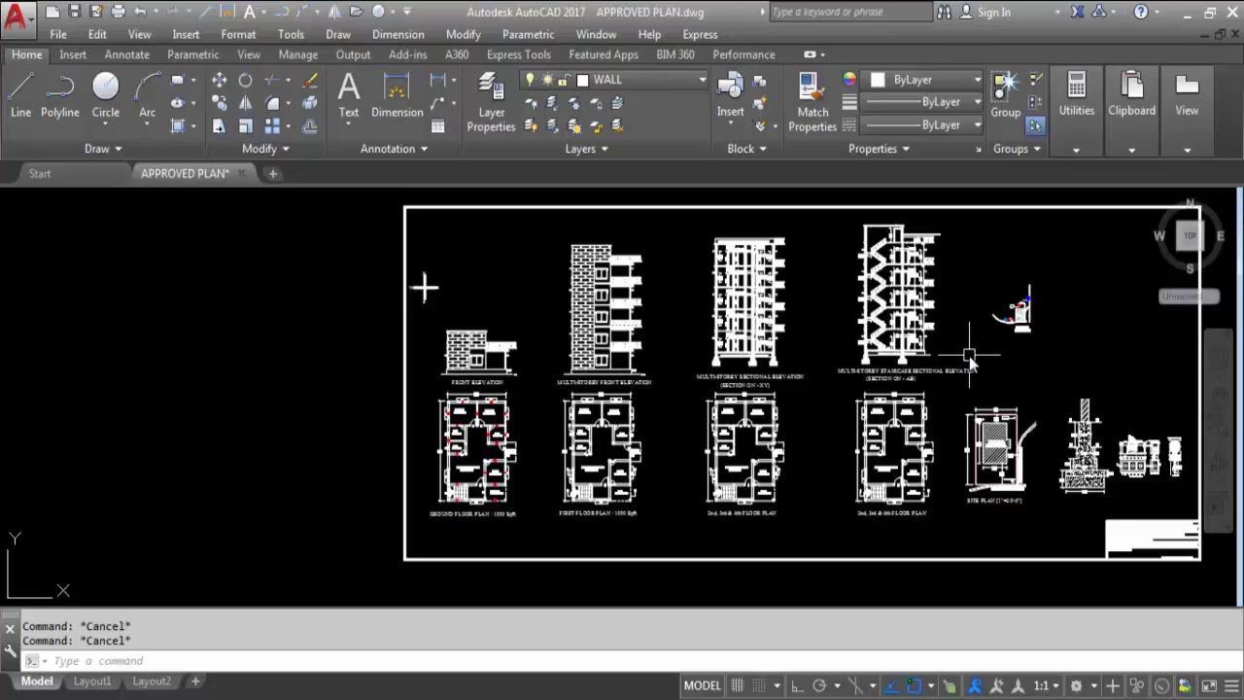
# - Zoom through the 1550 Sqft ground floor plan's rooms, portico and columns, and the first floor
pyautogui.scroll(2, 567, 450)
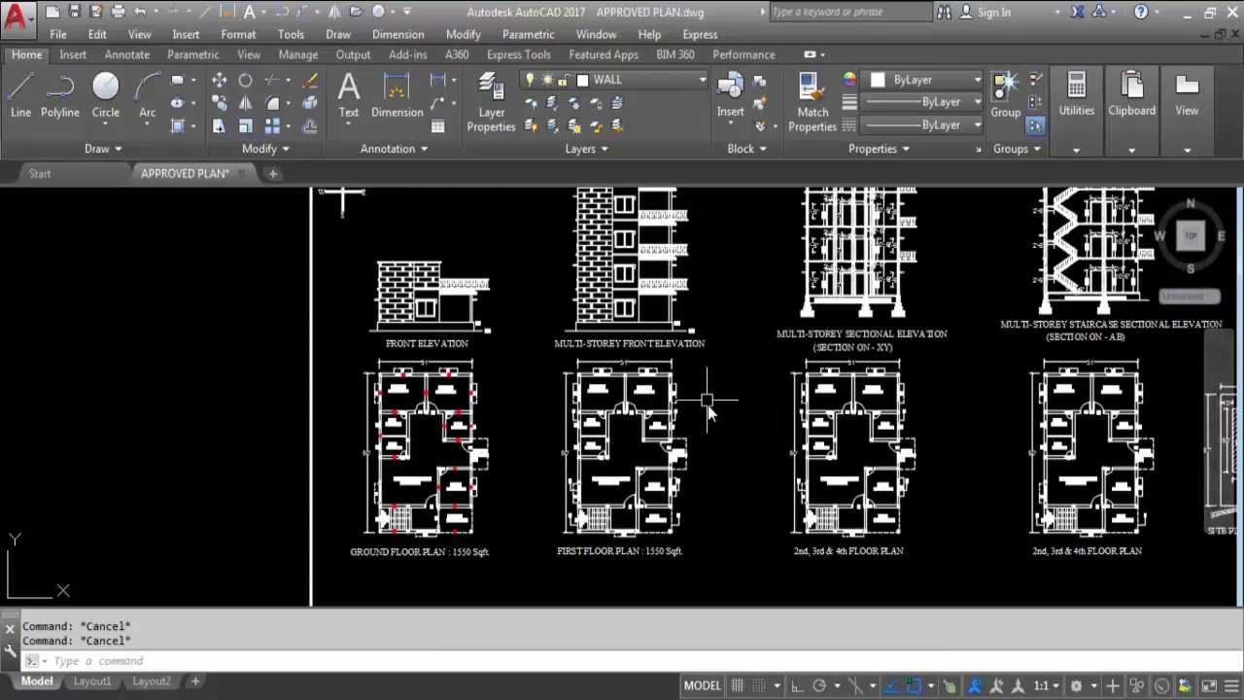
pyautogui.scroll(-2, 536, 539)
pyautogui.scroll(2, 522, 379)
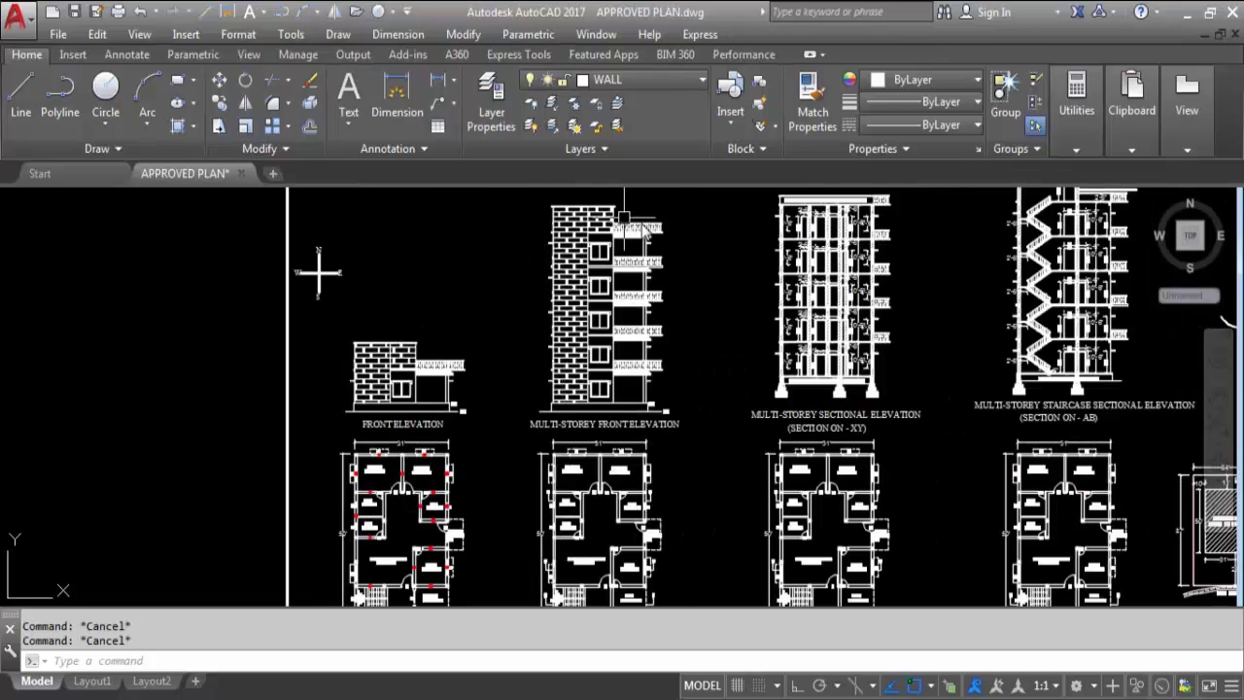
pyautogui.scroll(-2, 582, 439)
pyautogui.scroll(1, 846, 422)
pyautogui.scroll(-3, 848, 424)
pyautogui.scroll(5, 641, 467)
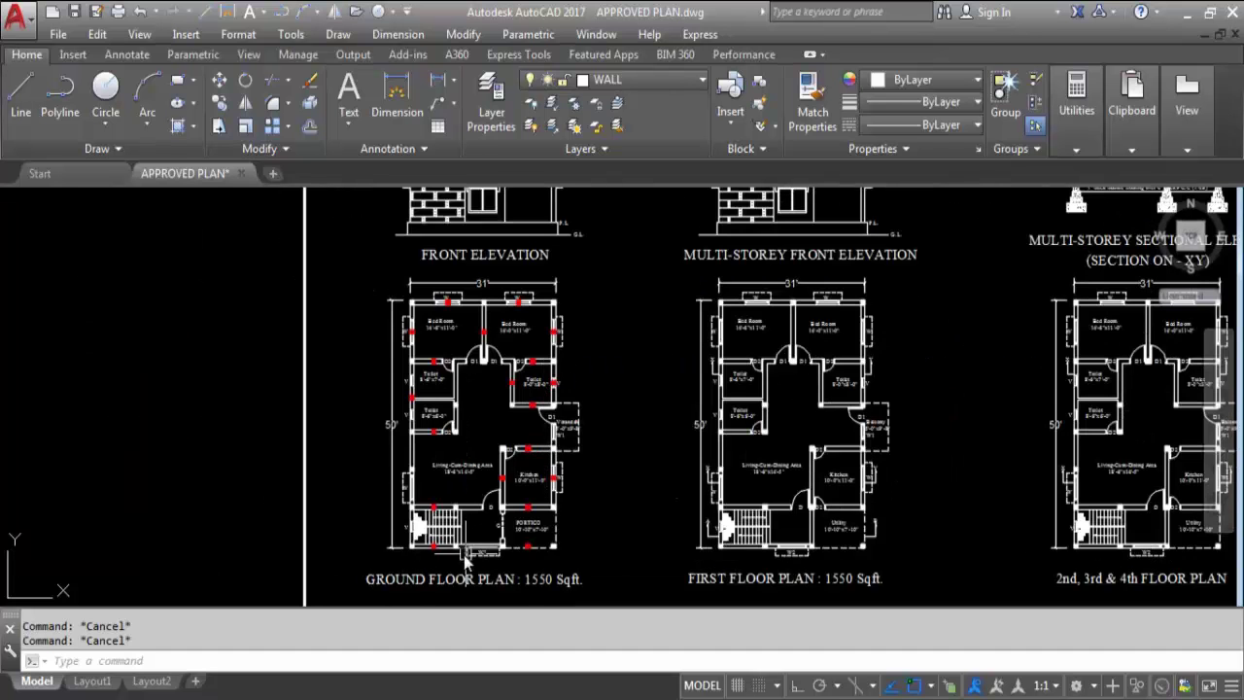
pyautogui.scroll(2, 473, 554)
pyautogui.scroll(-3, 439, 234)
pyautogui.scroll(5, 442, 384)
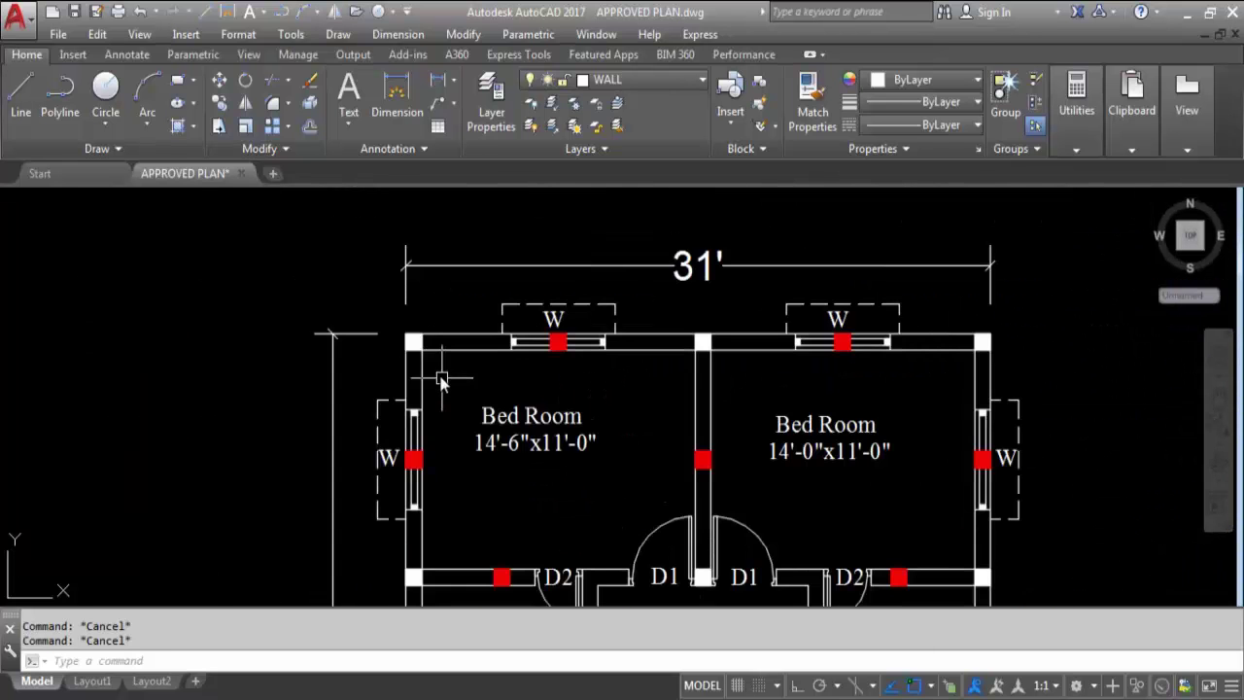
pyautogui.scroll(-6, 554, 352)
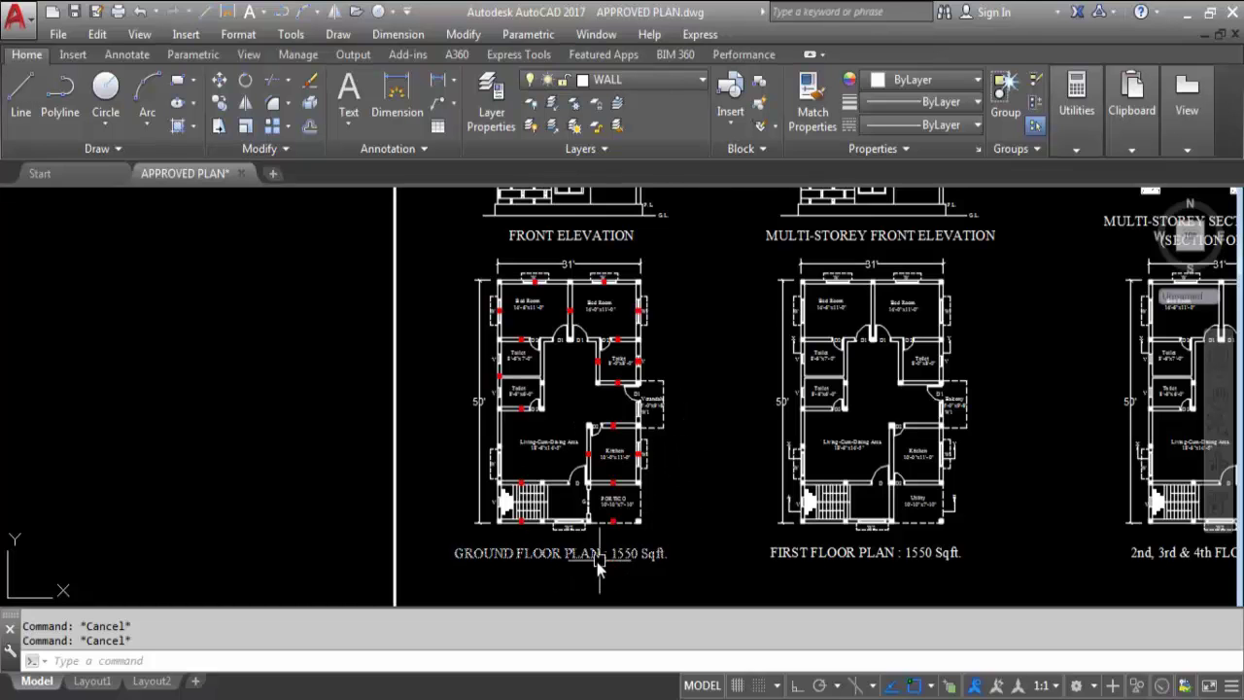
pyautogui.scroll(2, 608, 552)
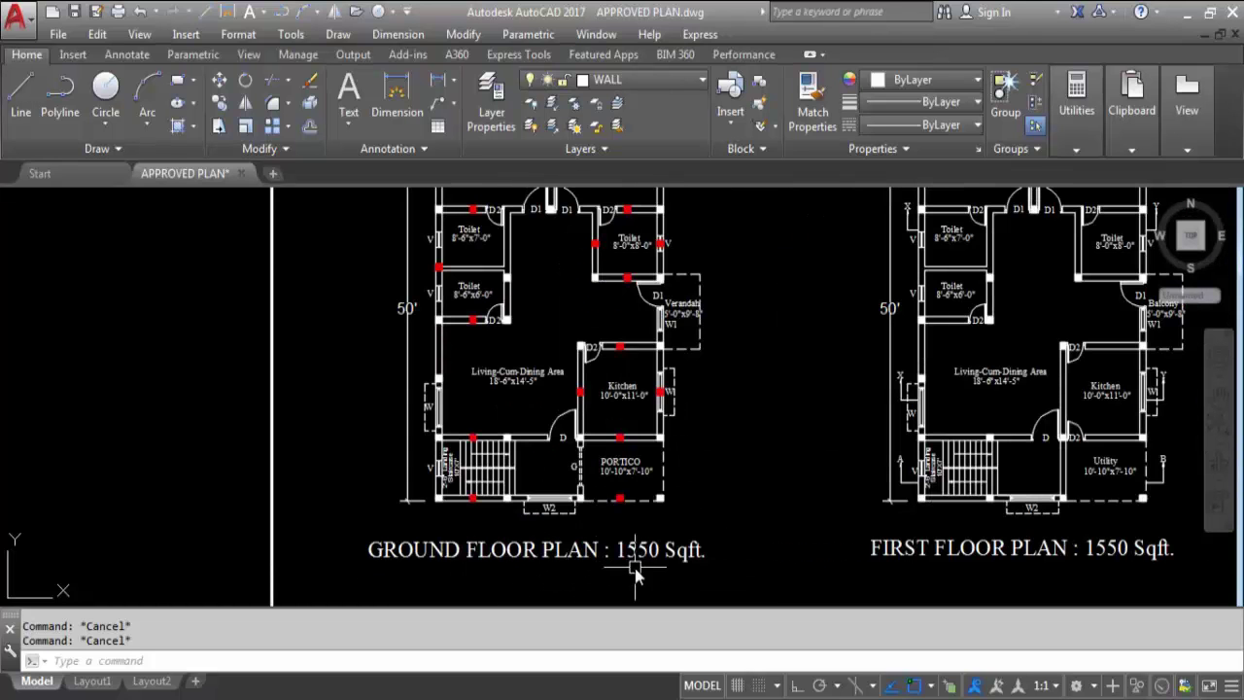
pyautogui.scroll(-3, 633, 573)
pyautogui.scroll(3, 624, 346)
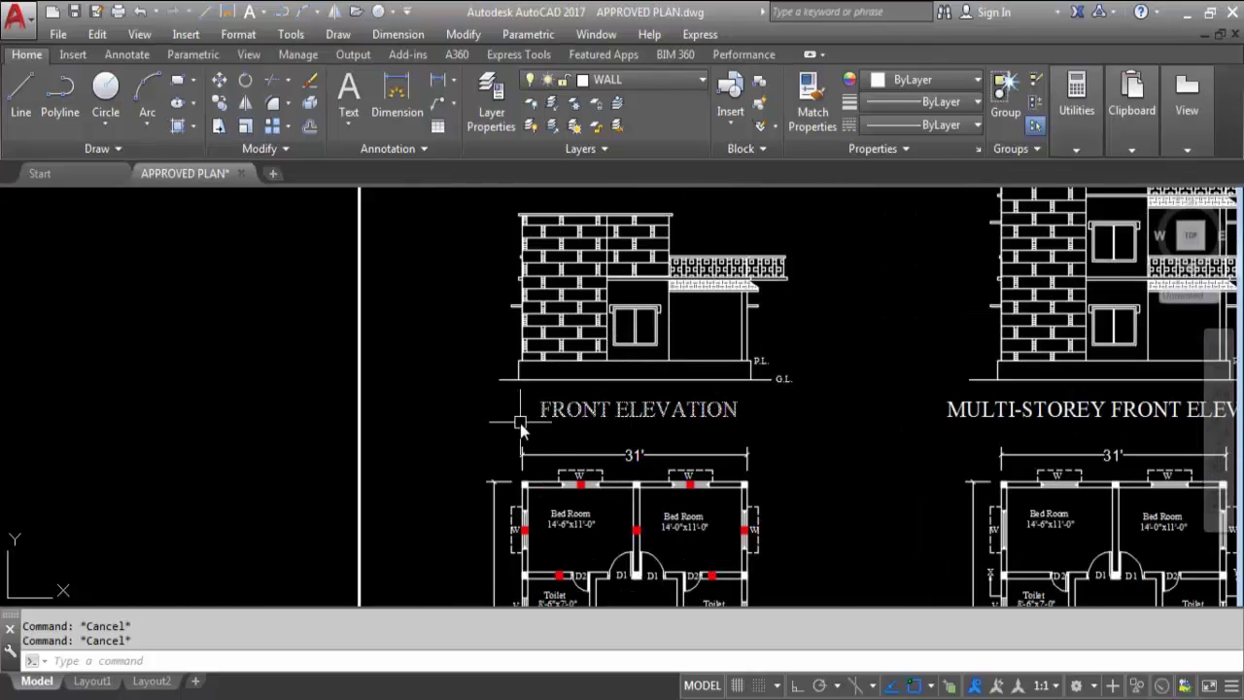
pyautogui.scroll(-4, 555, 287)
pyautogui.scroll(3, 541, 595)
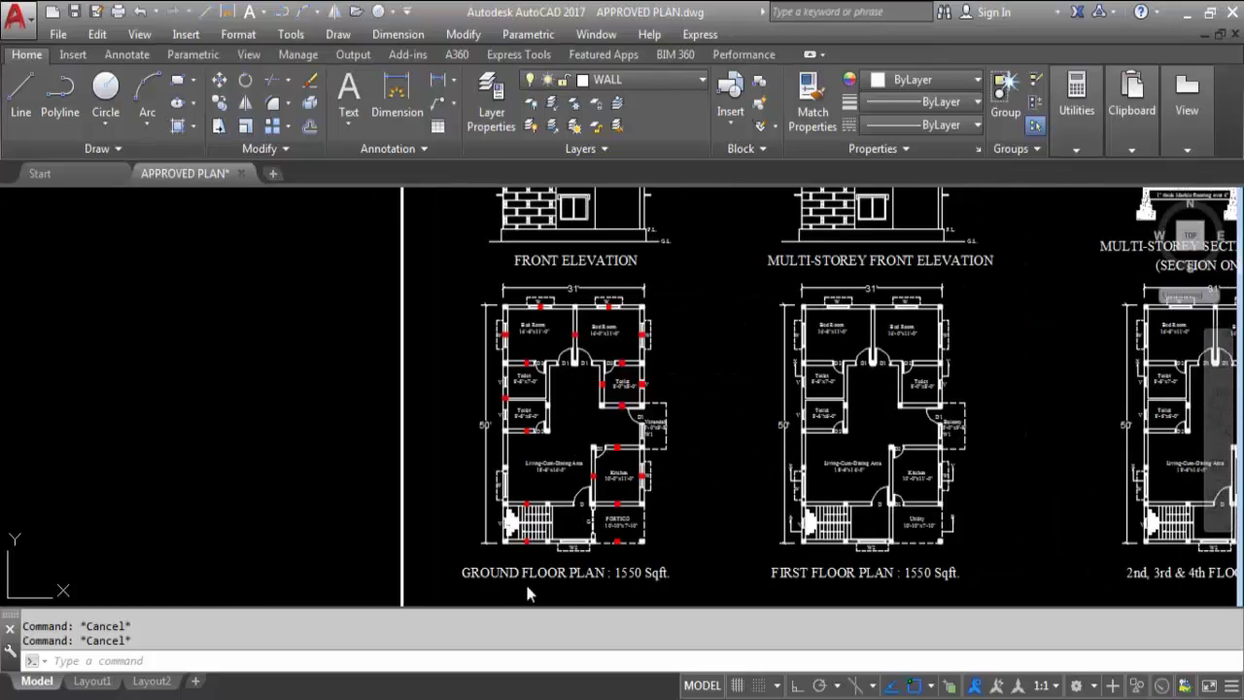
pyautogui.scroll(2, 529, 589)
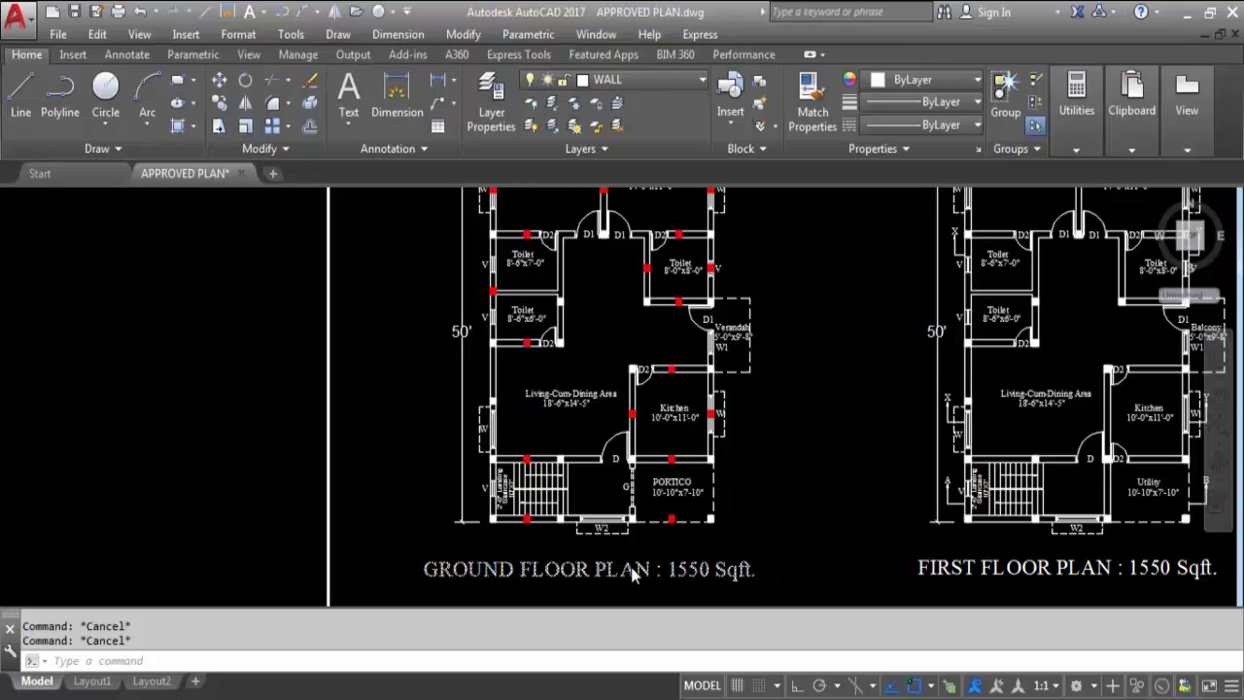
pyautogui.scroll(-3, 642, 569)
pyautogui.scroll(4, 577, 389)
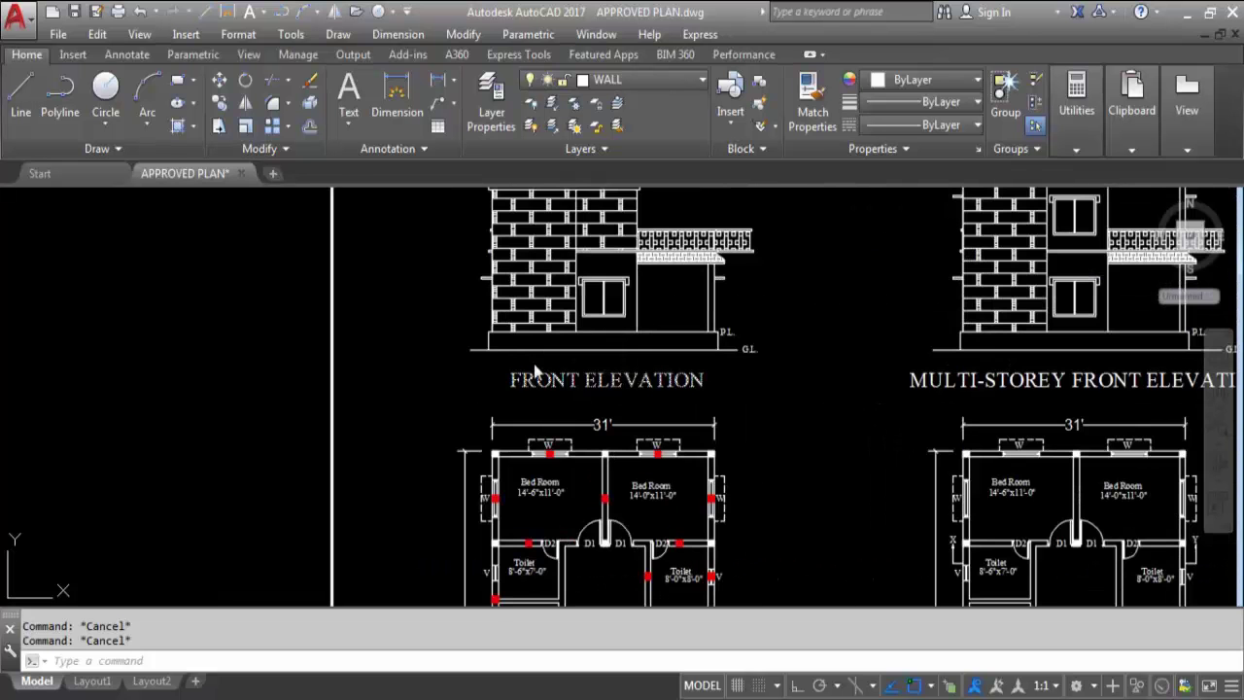
pyautogui.scroll(-4, 593, 356)
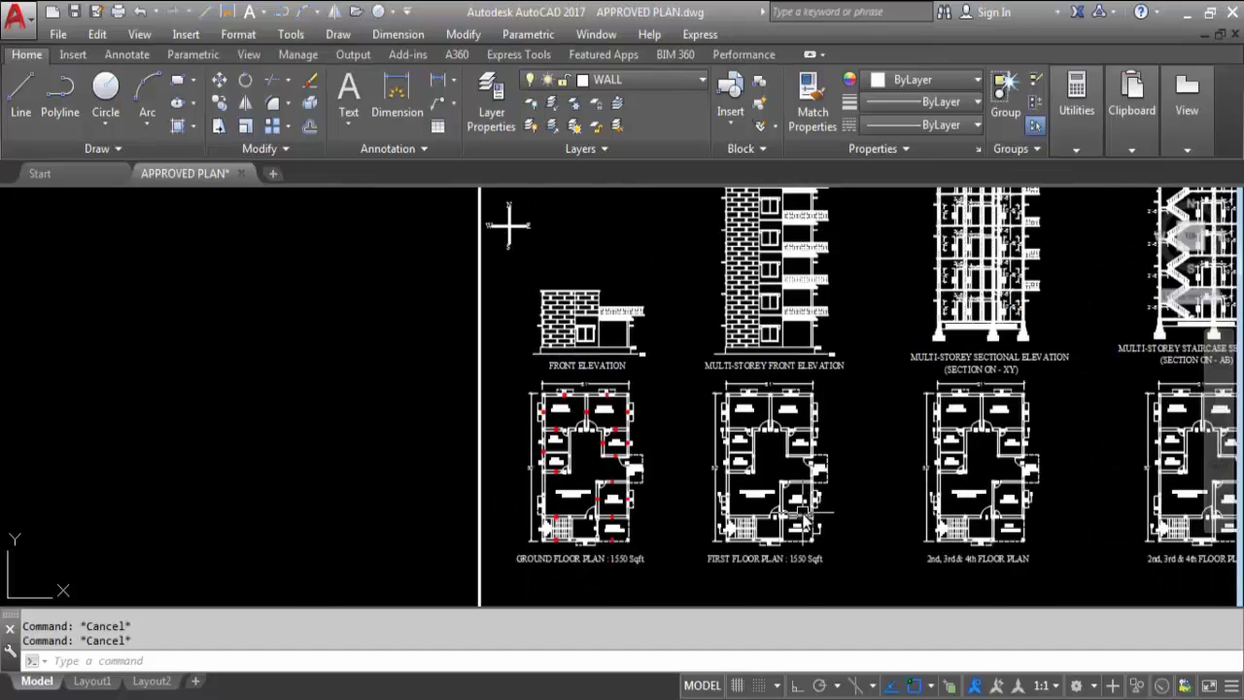
pyautogui.scroll(2, 764, 571)
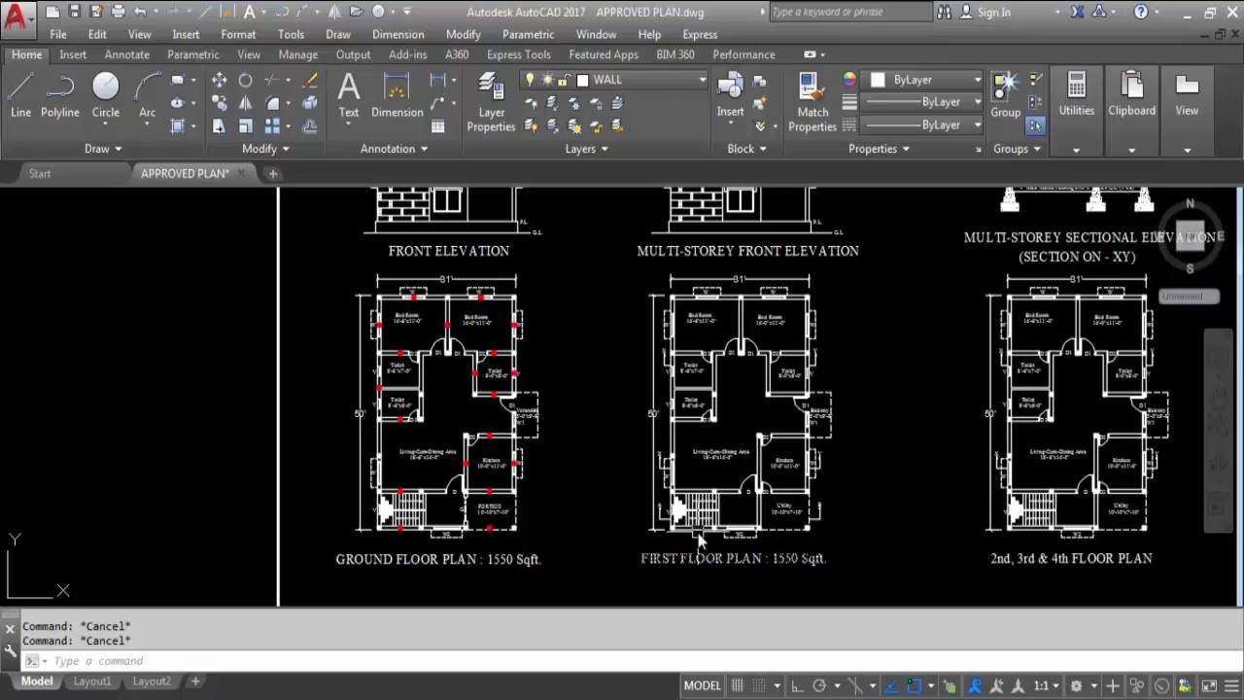
pyautogui.scroll(-2, 752, 577)
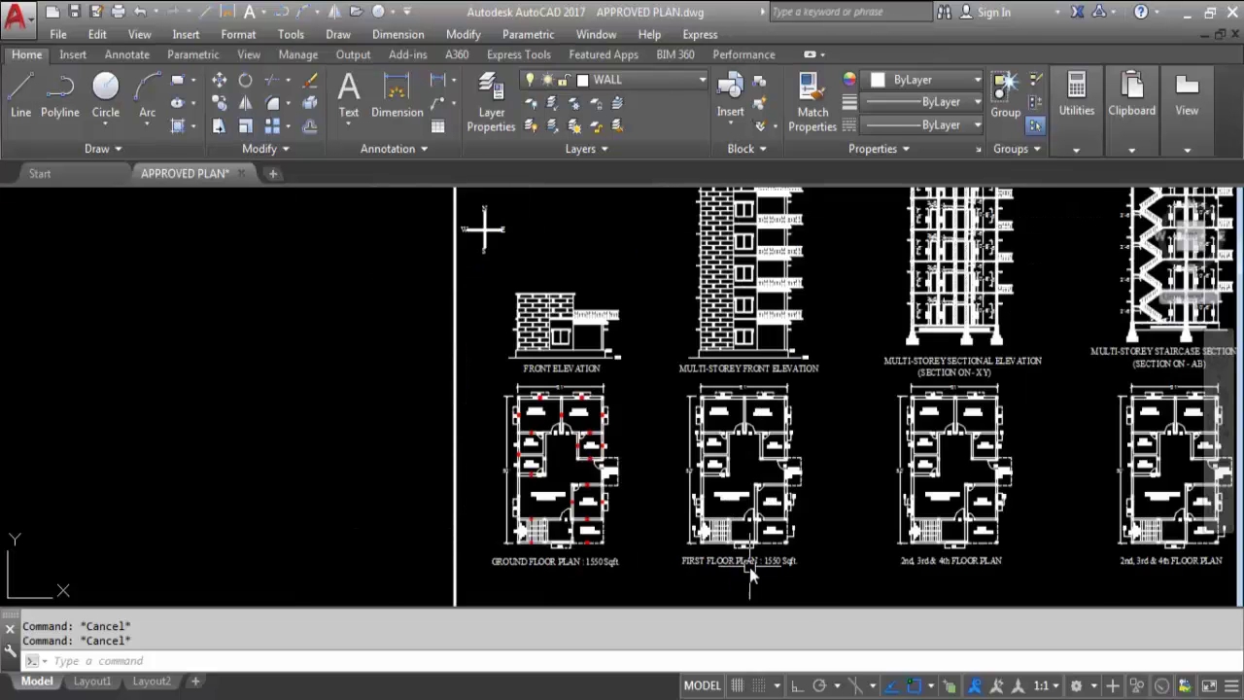
pyautogui.scroll(3, 685, 401)
pyautogui.scroll(-1, 685, 401)
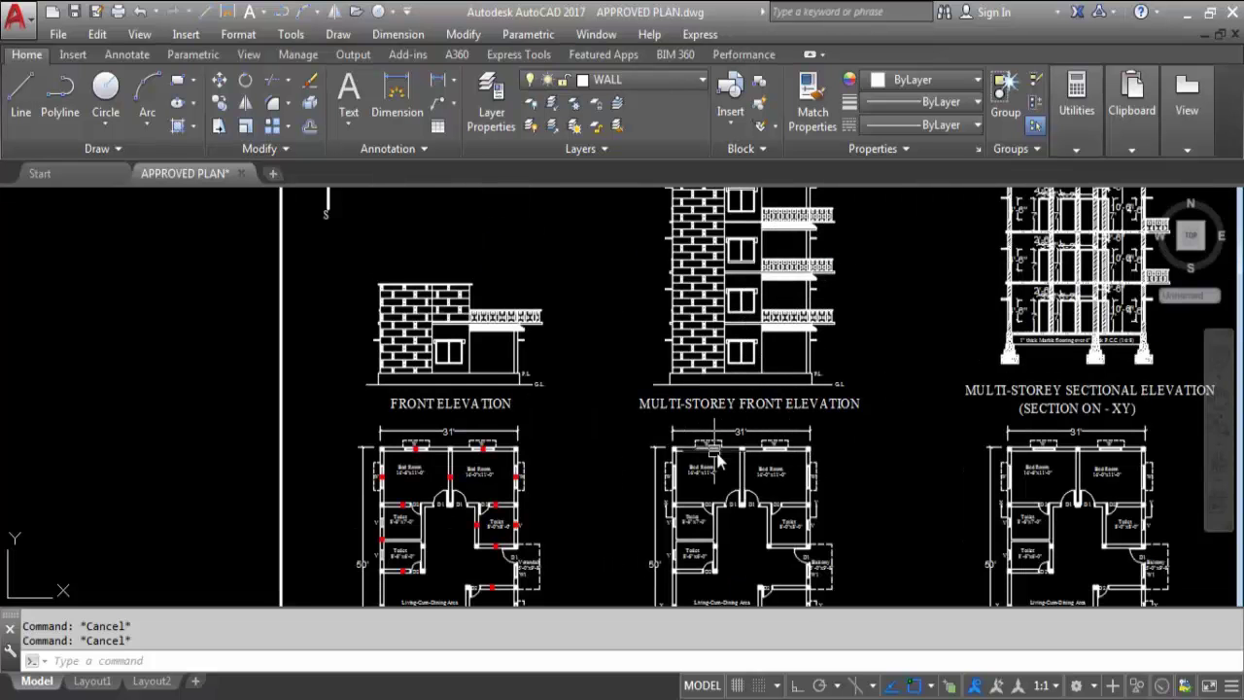
pyautogui.scroll(-2, 697, 444)
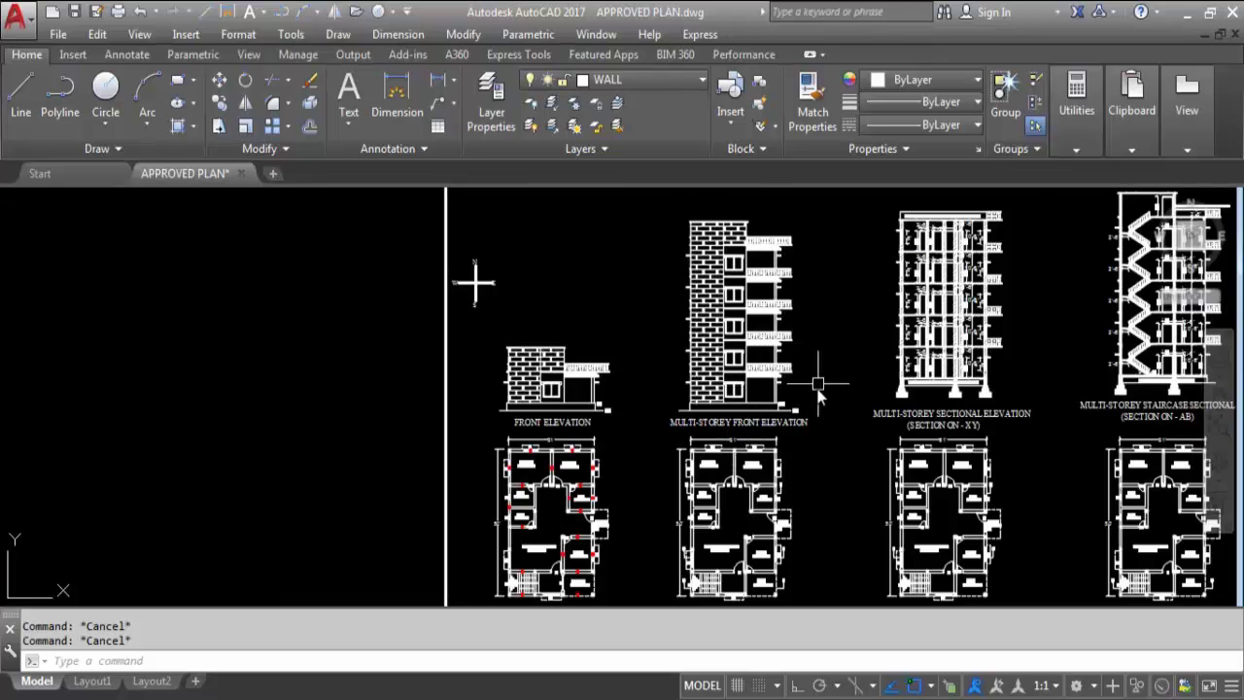
pyautogui.scroll(1, 746, 397)
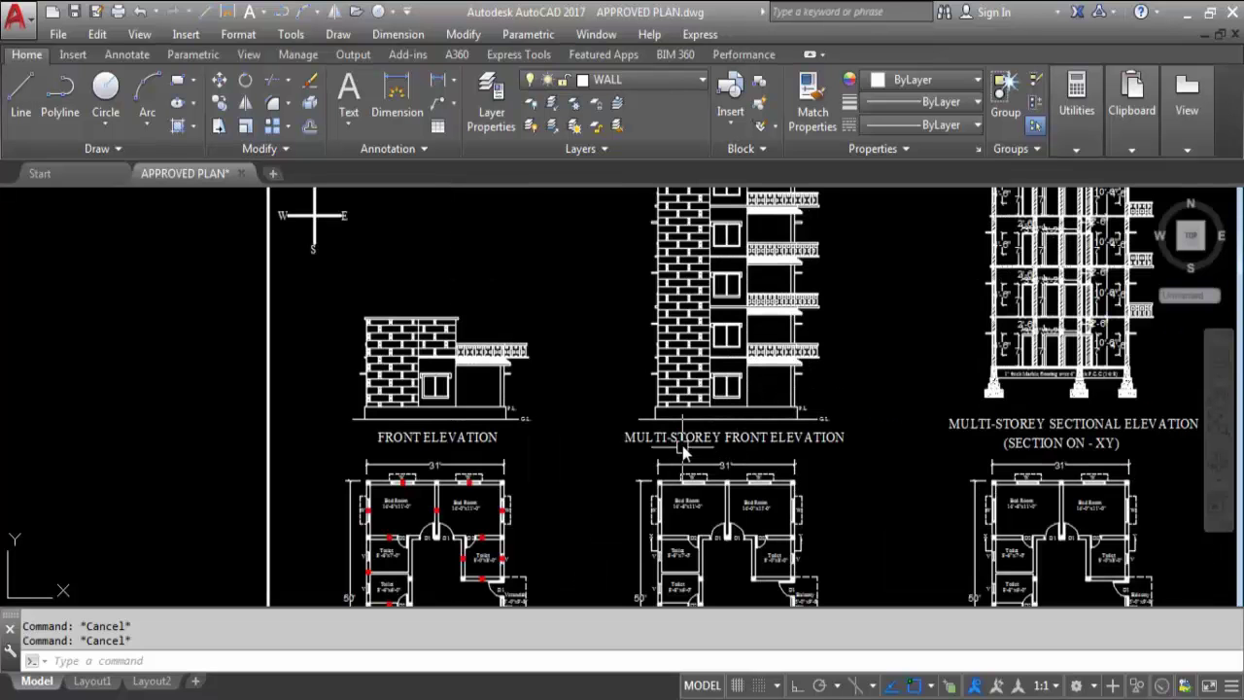
pyautogui.scroll(-3, 436, 281)
pyautogui.scroll(3, 777, 569)
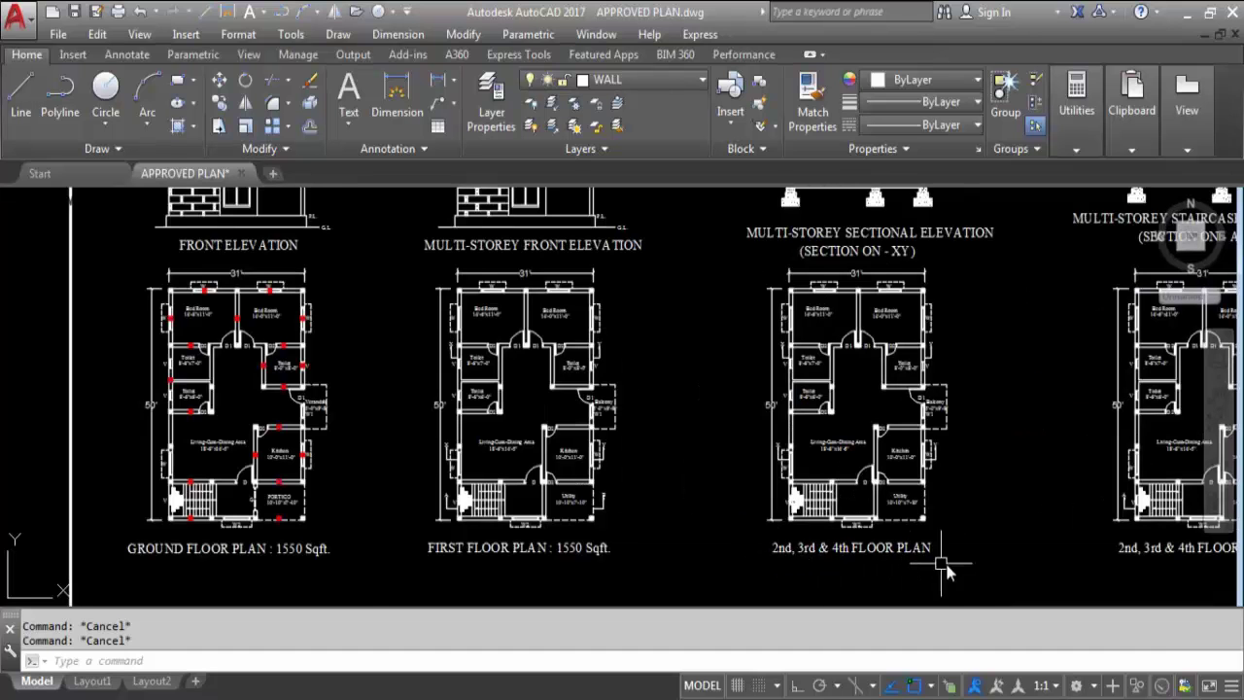
pyautogui.scroll(-2, 865, 578)
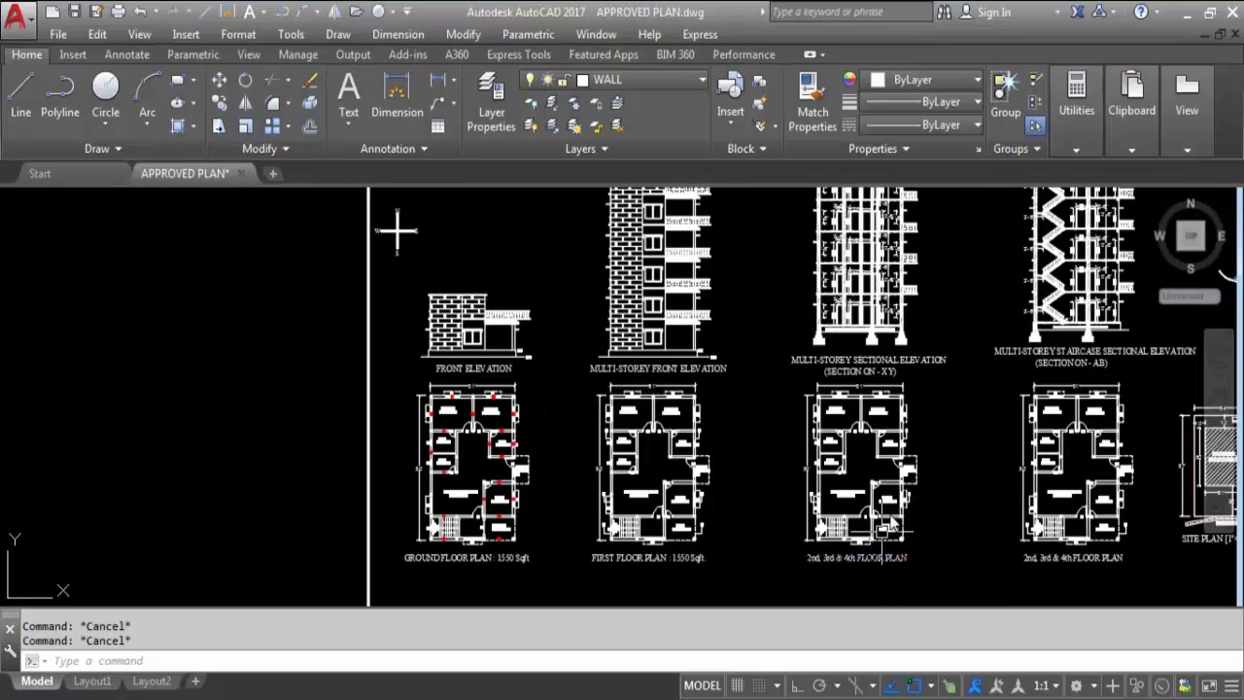
pyautogui.scroll(3, 860, 320)
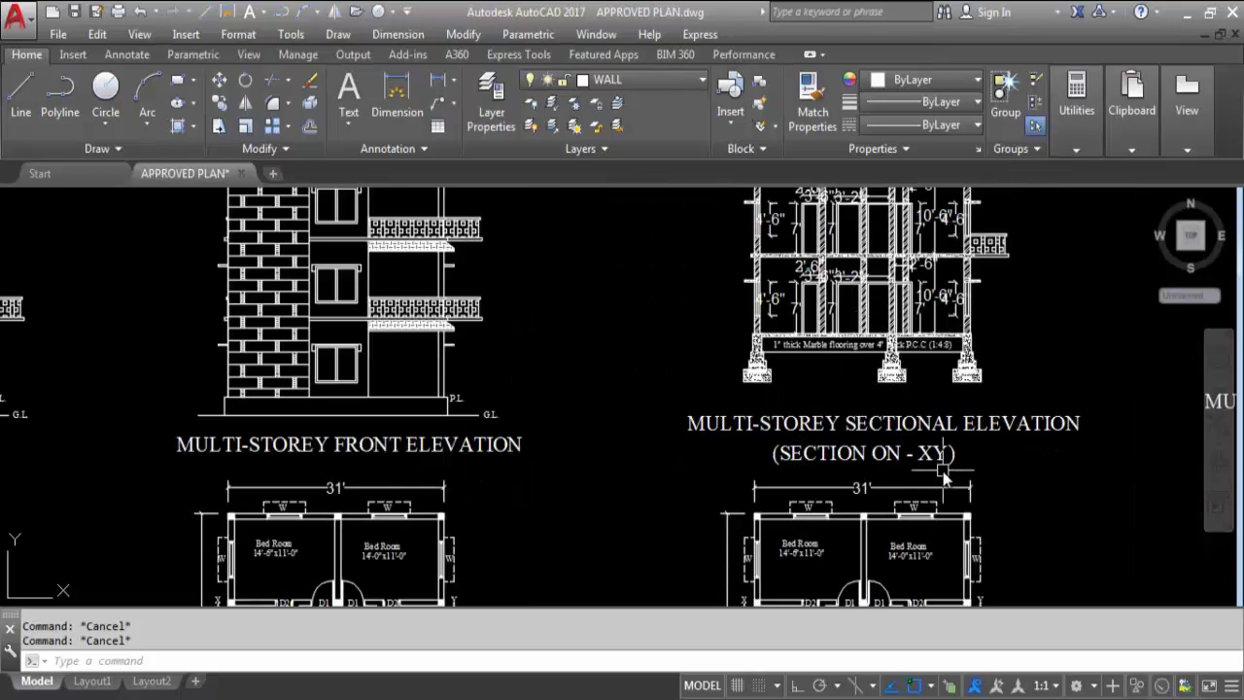
pyautogui.scroll(-3, 724, 219)
pyautogui.scroll(5, 729, 413)
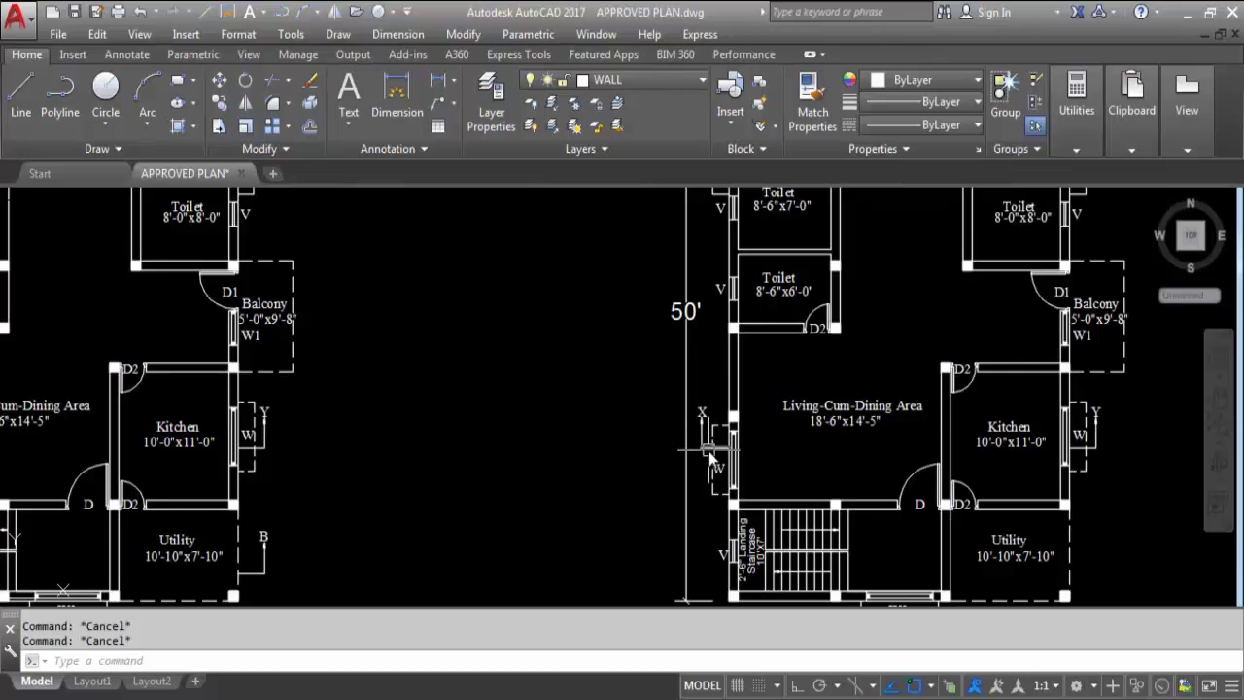
pyautogui.scroll(2, 708, 444)
pyautogui.scroll(-2, 684, 444)
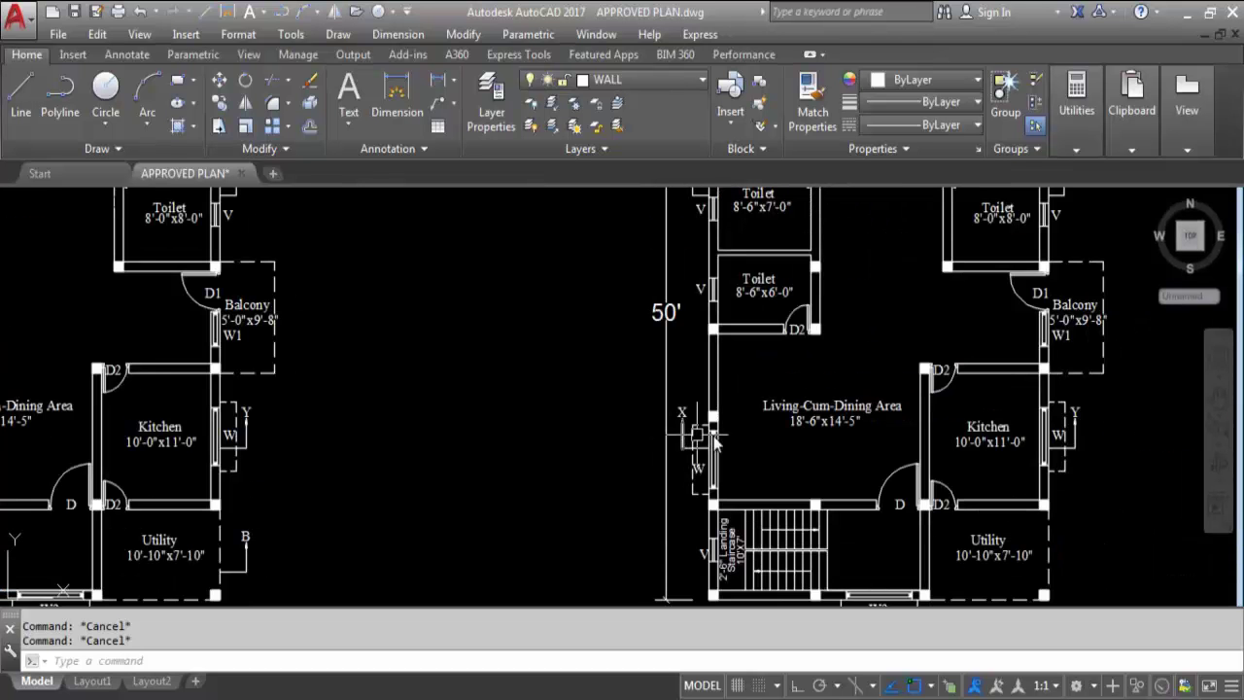
pyautogui.scroll(-5, 924, 541)
pyautogui.scroll(5, 962, 243)
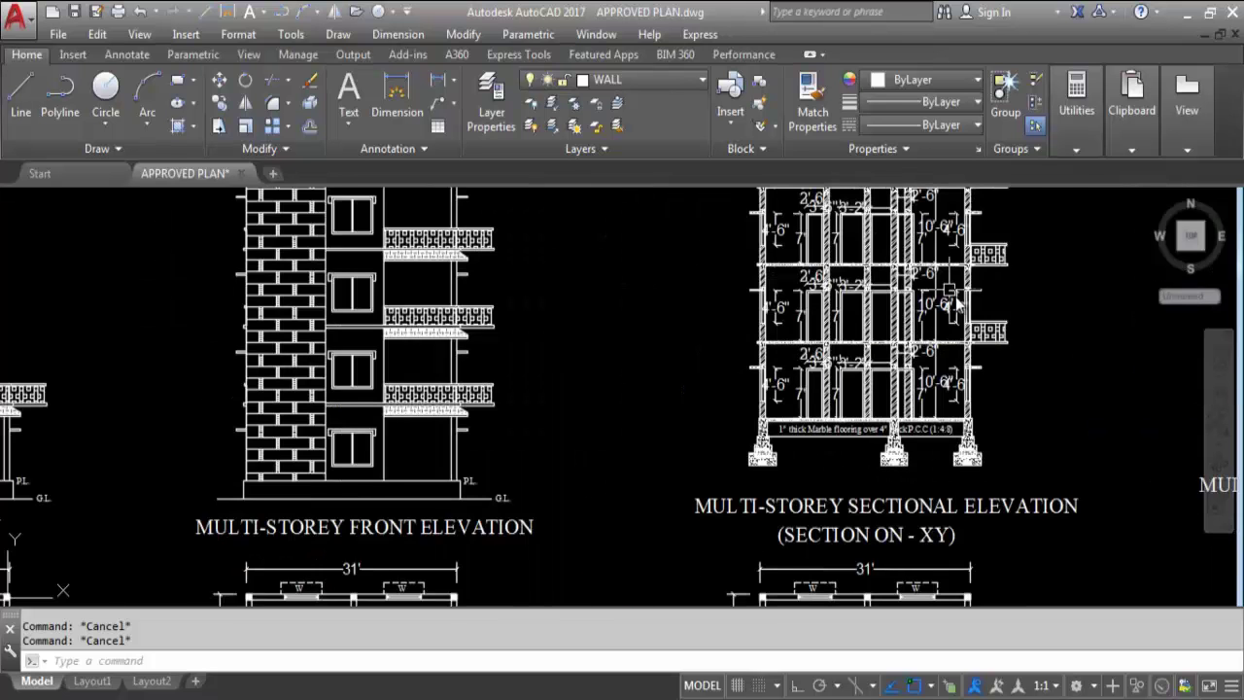
pyautogui.scroll(-5, 835, 311)
pyautogui.scroll(8, 836, 457)
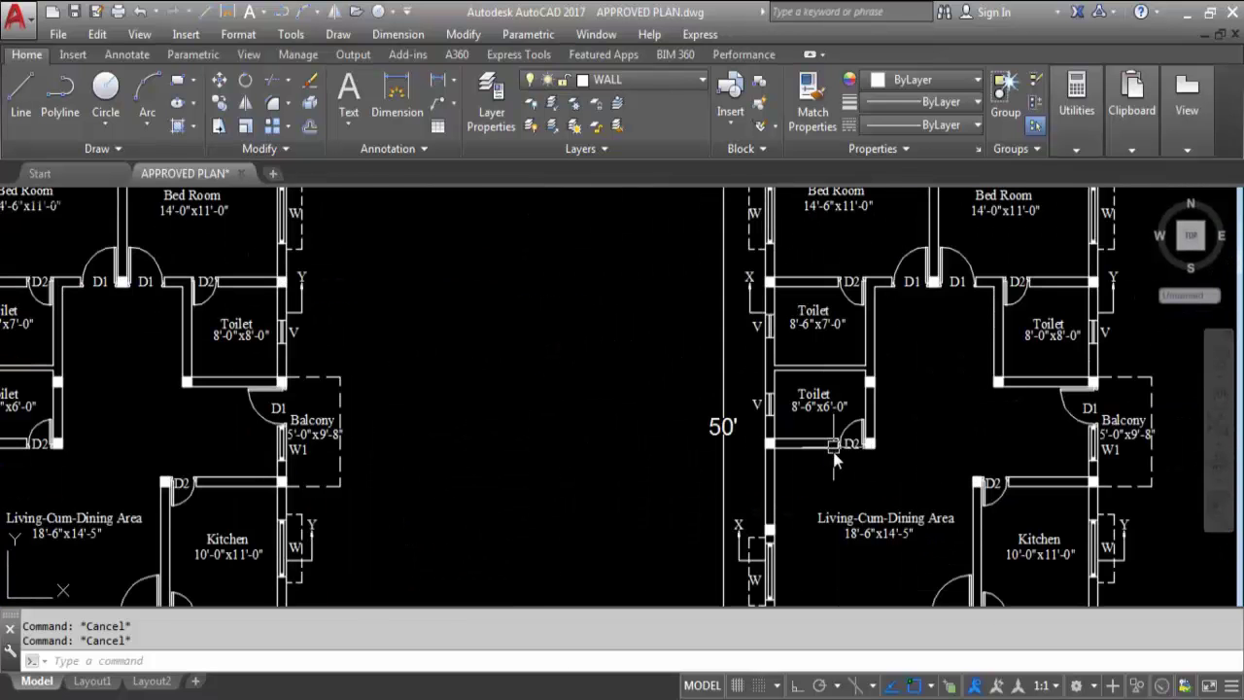
pyautogui.scroll(-3, 777, 566)
pyautogui.scroll(5, 744, 530)
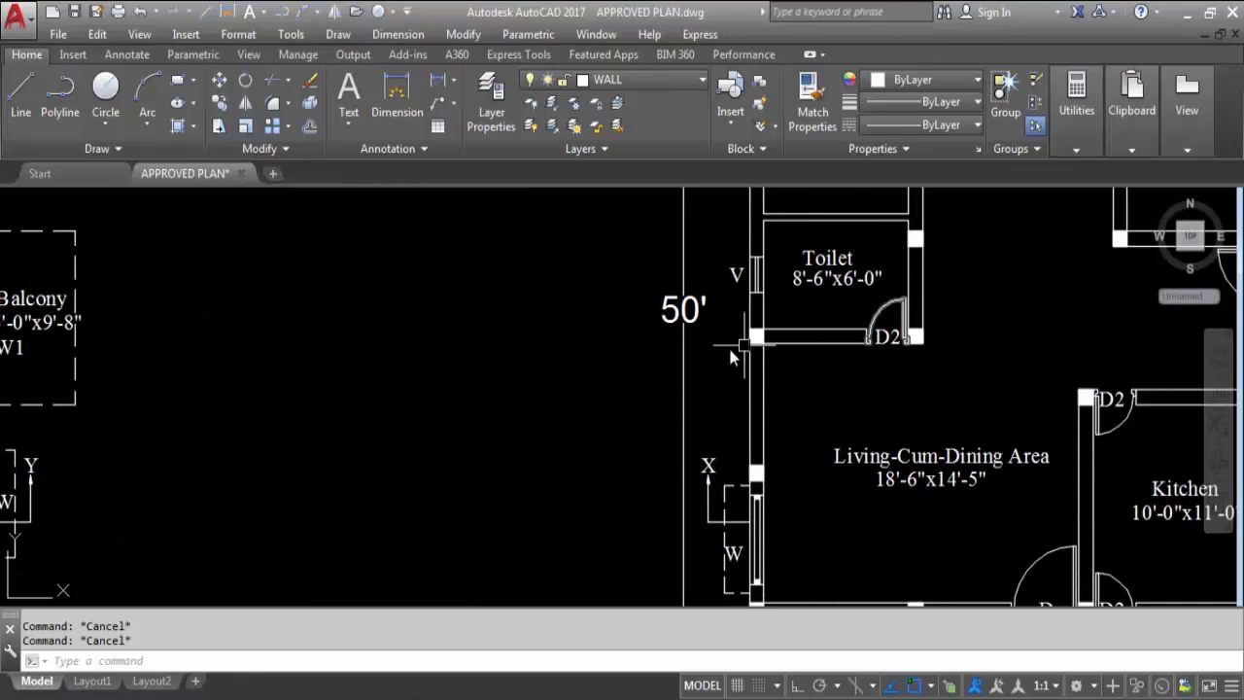
pyautogui.scroll(-4, 812, 347)
pyautogui.scroll(3, 873, 245)
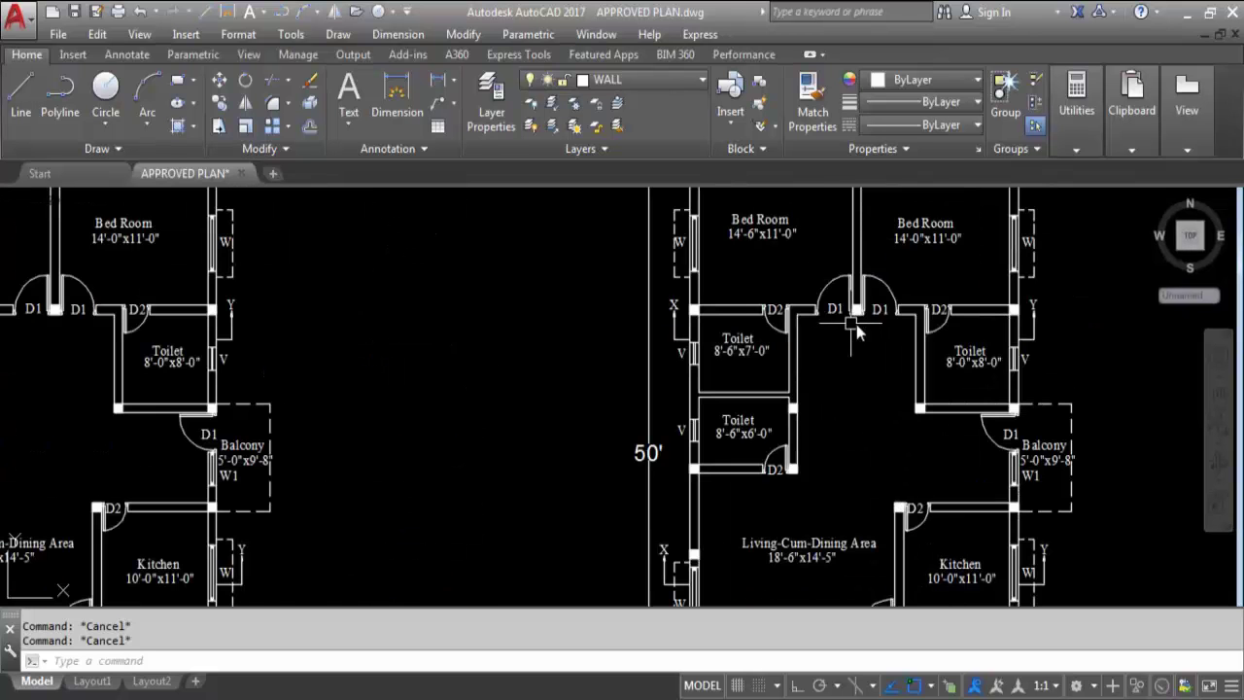
pyautogui.scroll(-4, 803, 294)
pyautogui.scroll(4, 826, 359)
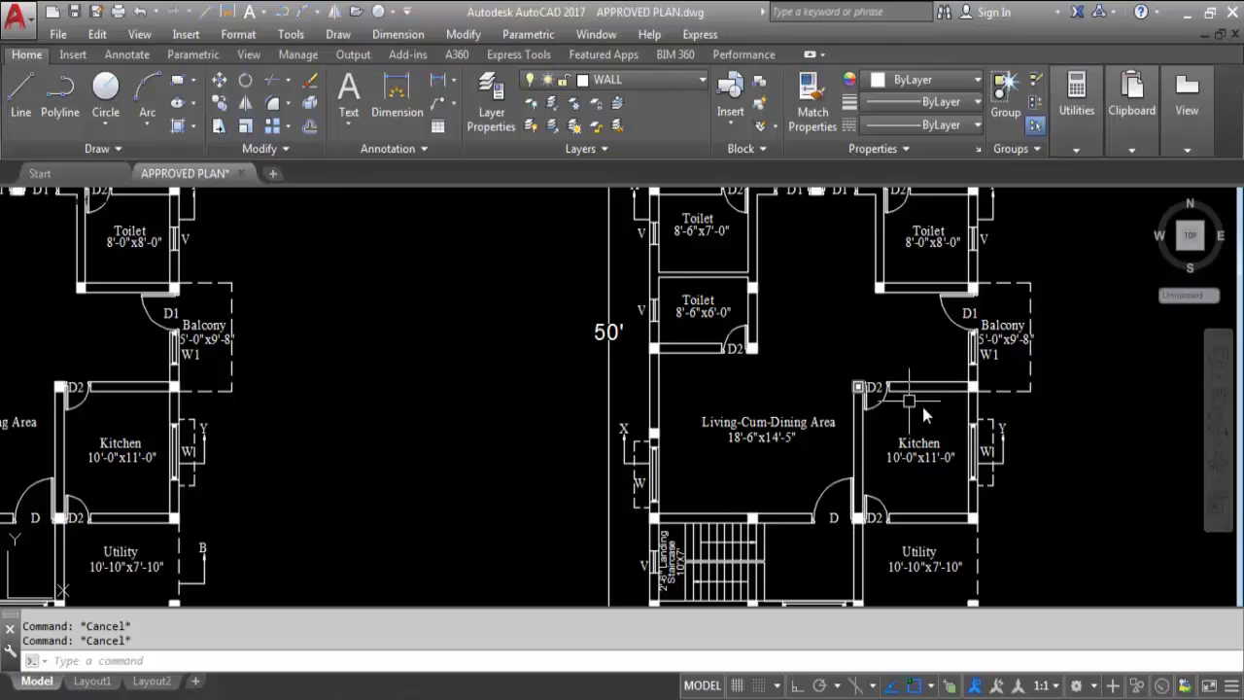
pyautogui.scroll(2, 1003, 457)
pyautogui.scroll(2, 1004, 465)
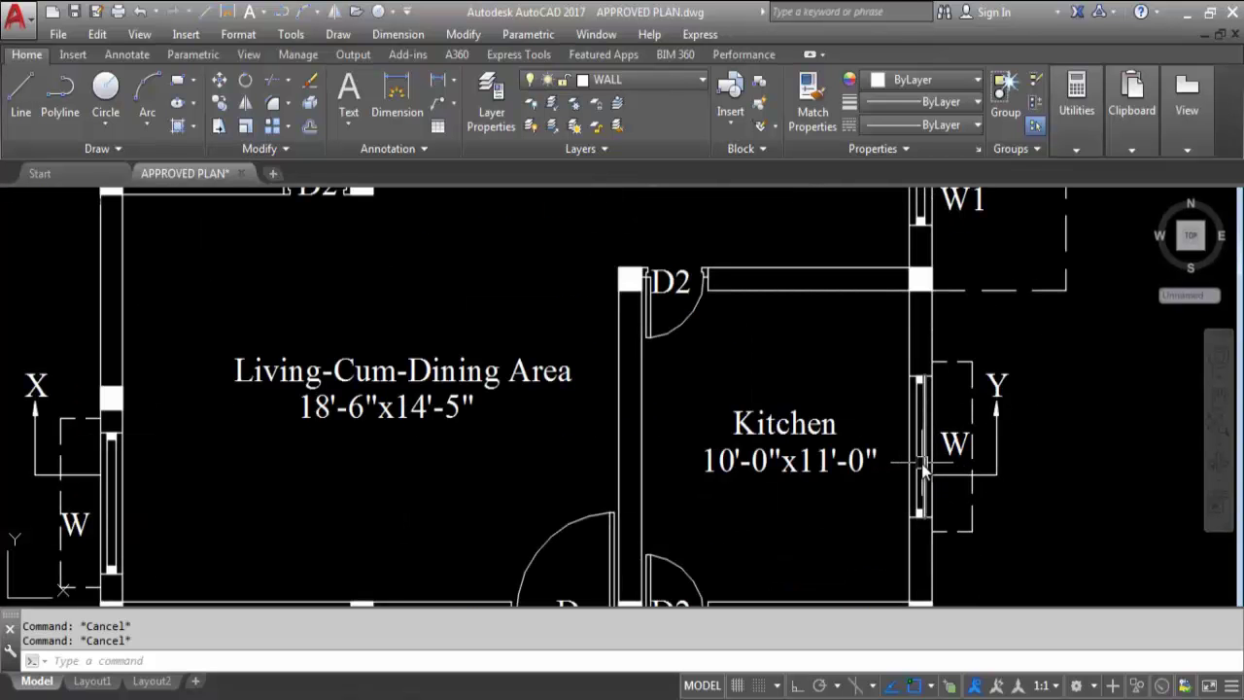
pyautogui.scroll(-8, 972, 474)
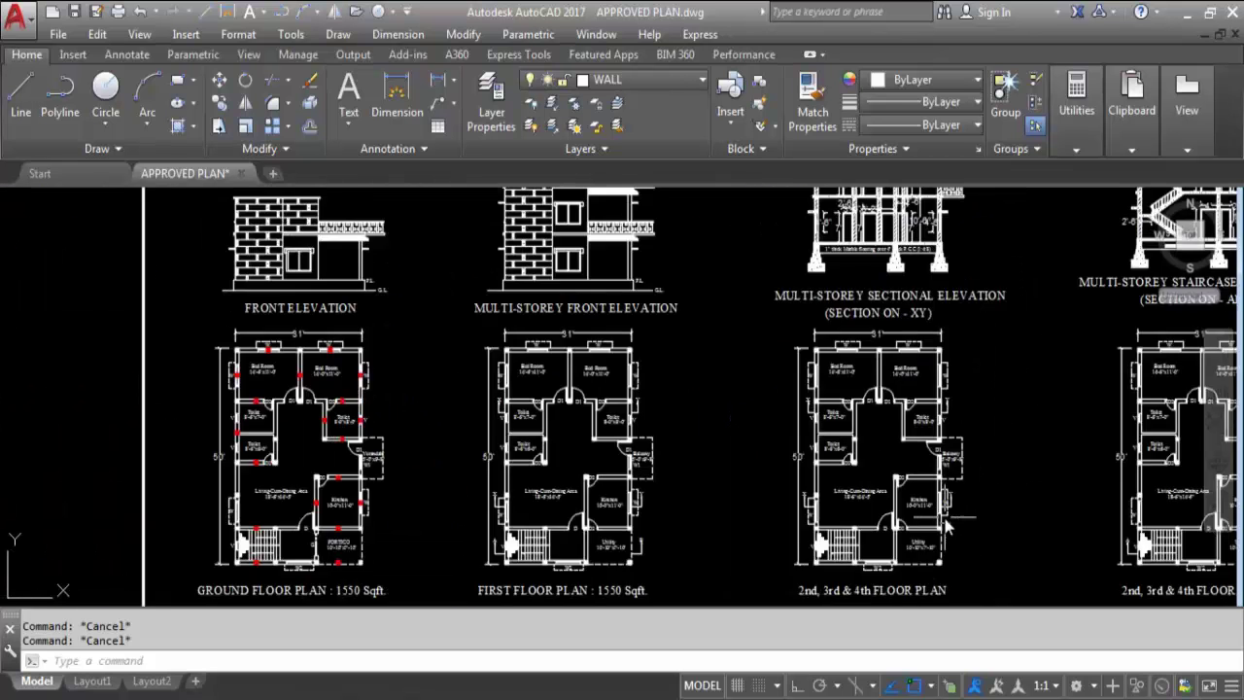
pyautogui.scroll(7, 952, 306)
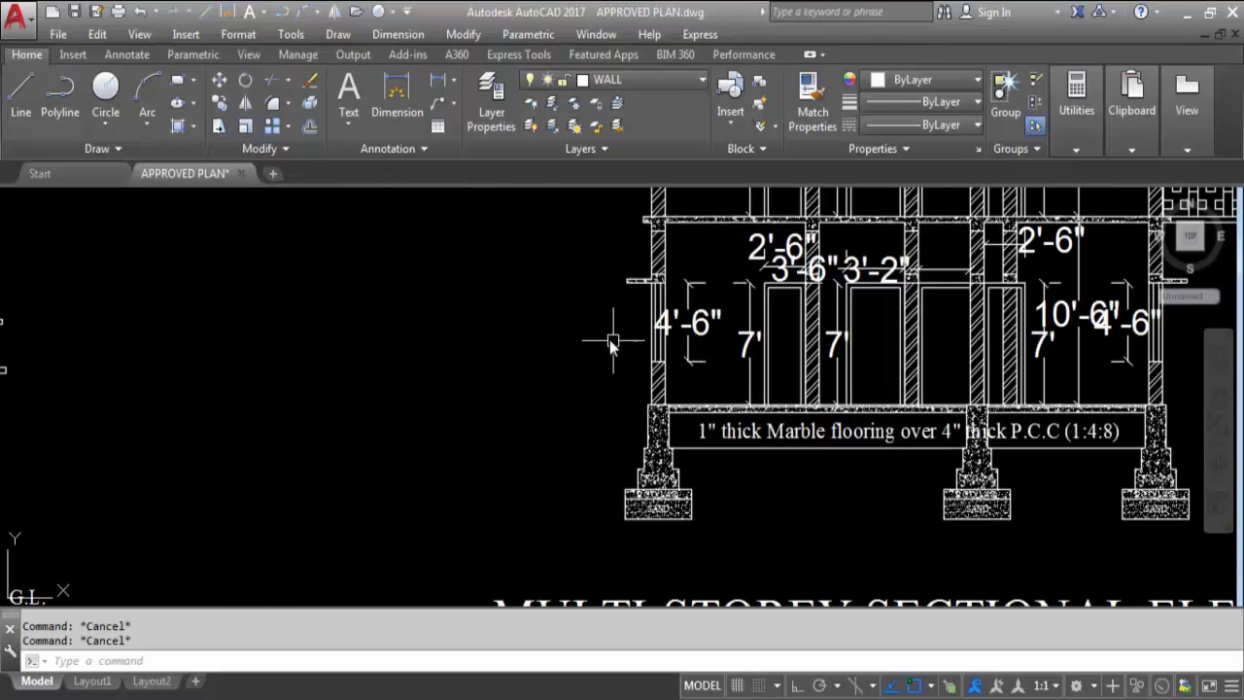
pyautogui.scroll(3, 674, 303)
pyautogui.scroll(-2, 634, 326)
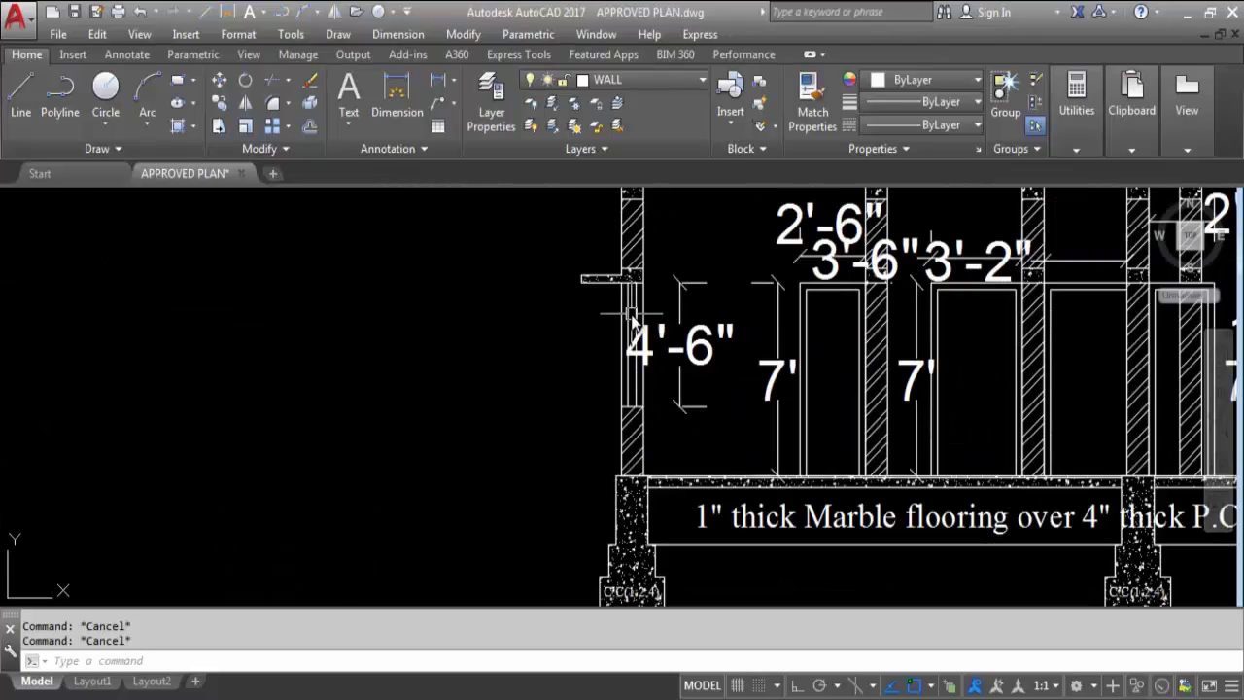
pyautogui.scroll(-2, 633, 325)
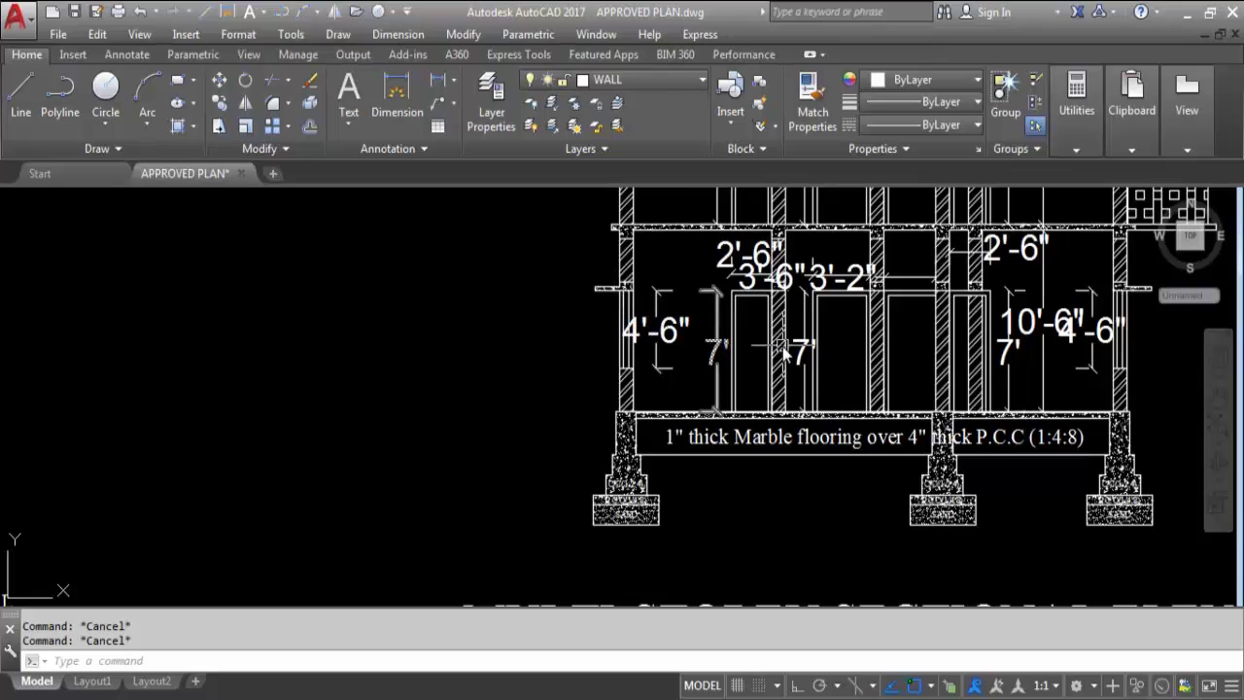
pyautogui.scroll(2, 765, 344)
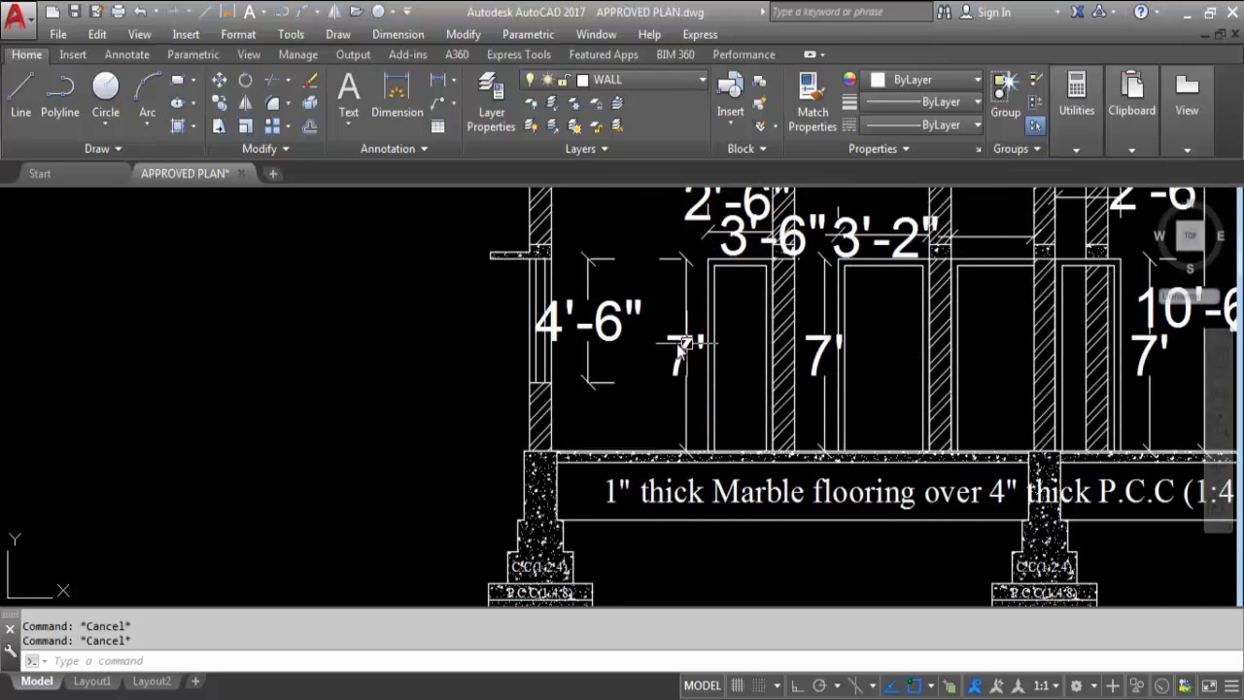
pyautogui.scroll(-1, 848, 351)
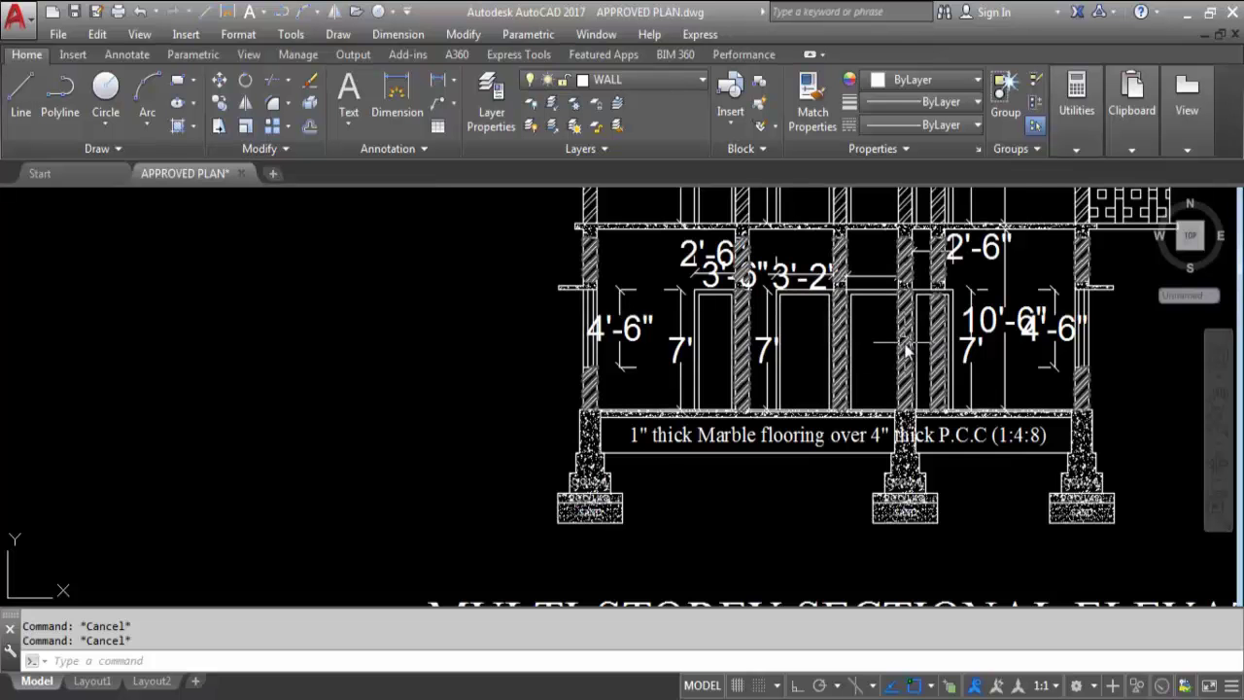
pyautogui.scroll(-2, 952, 329)
pyautogui.scroll(2, 950, 338)
pyautogui.scroll(2, 951, 337)
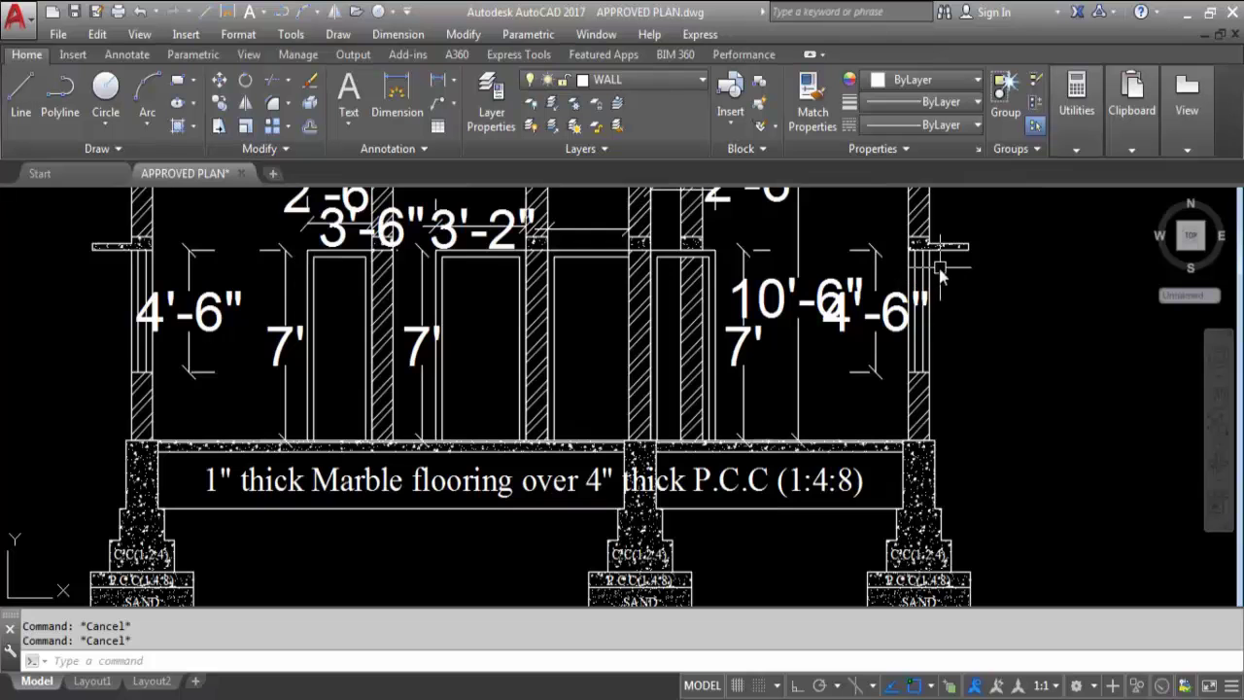
pyautogui.scroll(-3, 902, 274)
pyautogui.scroll(-5, 797, 354)
pyautogui.scroll(-2, 369, 263)
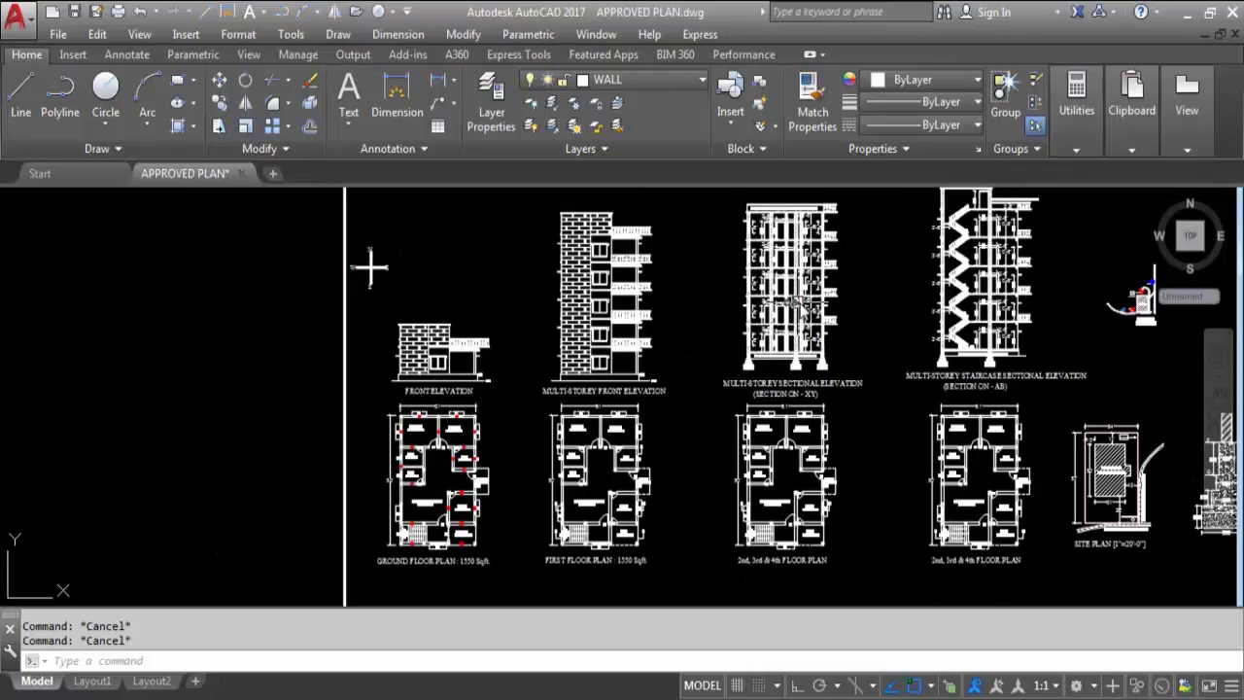
pyautogui.scroll(-1, 369, 268)
pyautogui.scroll(7, 736, 477)
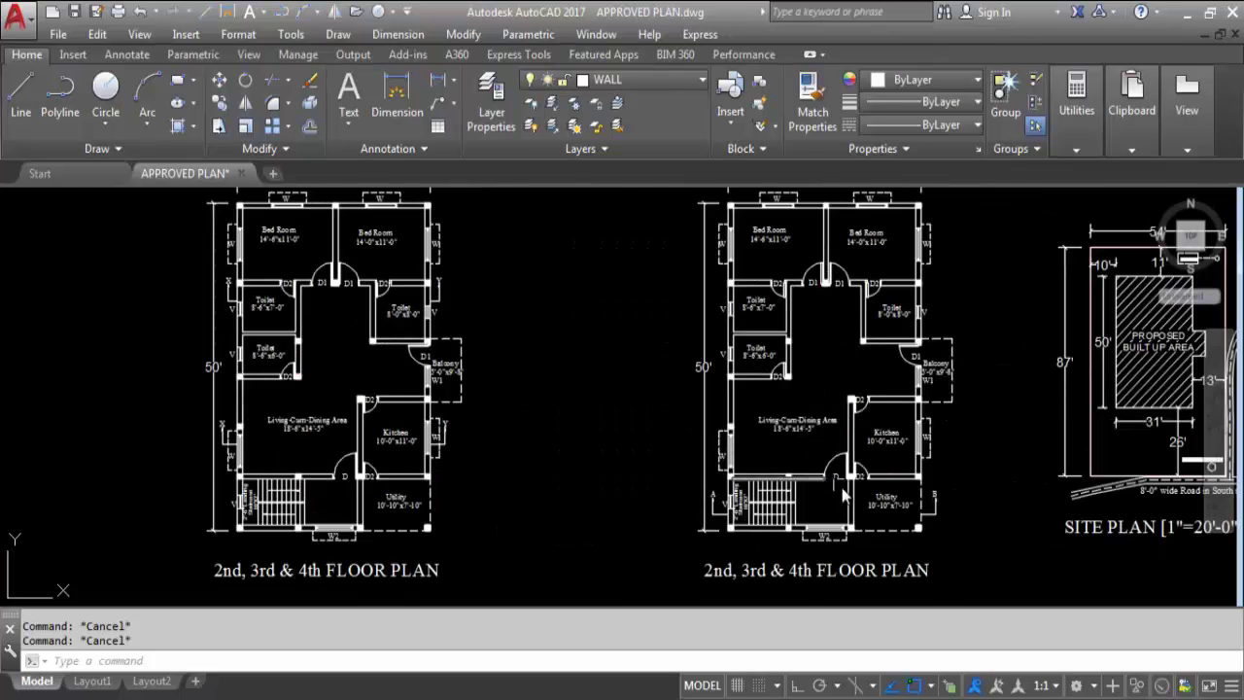
pyautogui.scroll(-4, 750, 522)
pyautogui.scroll(2, 875, 275)
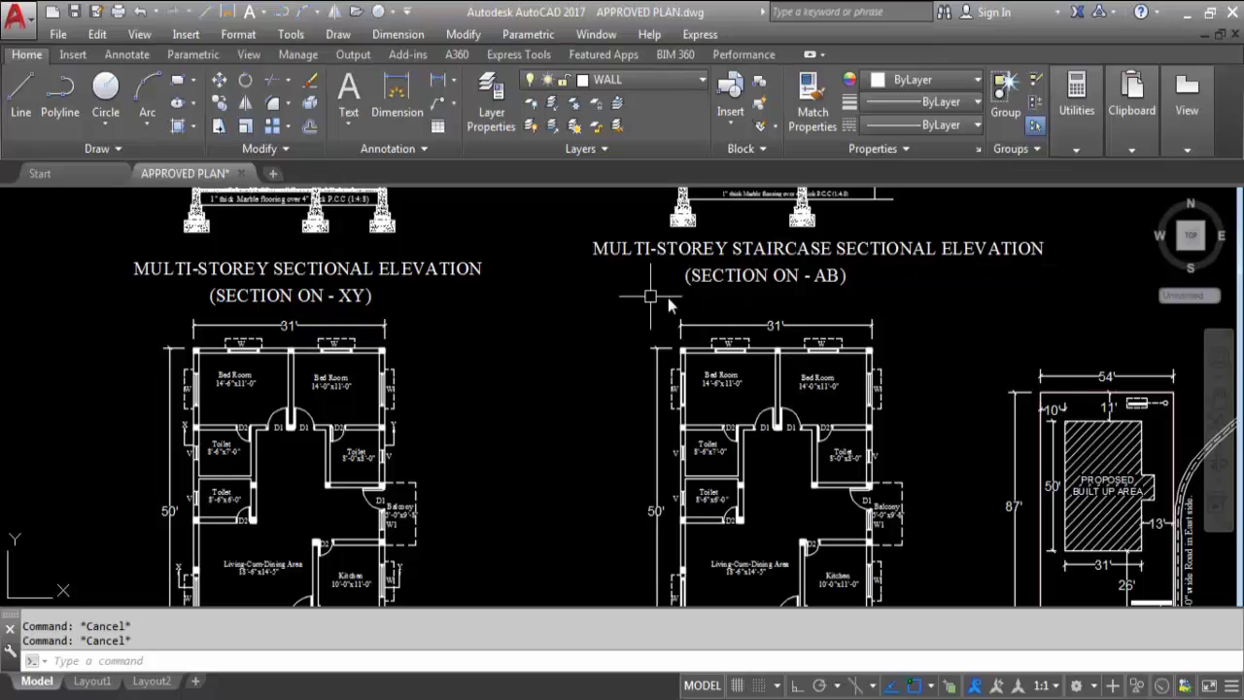
pyautogui.scroll(-4, 738, 389)
pyautogui.scroll(6, 719, 433)
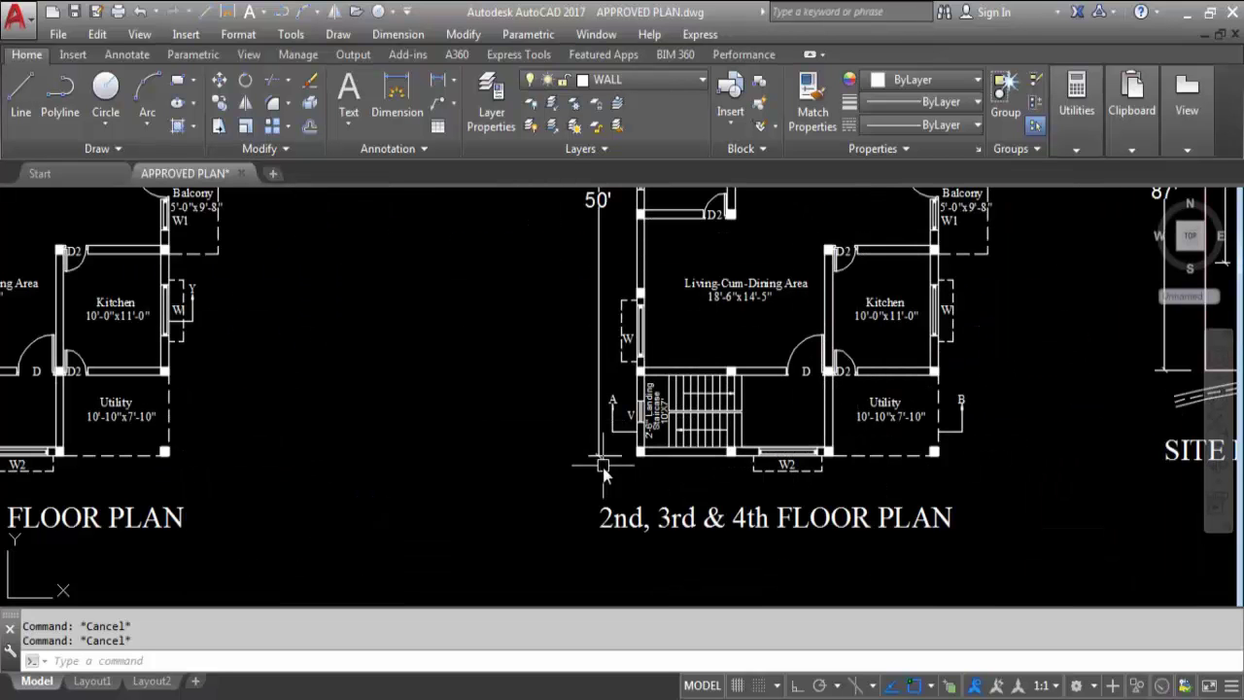
pyautogui.scroll(2, 636, 409)
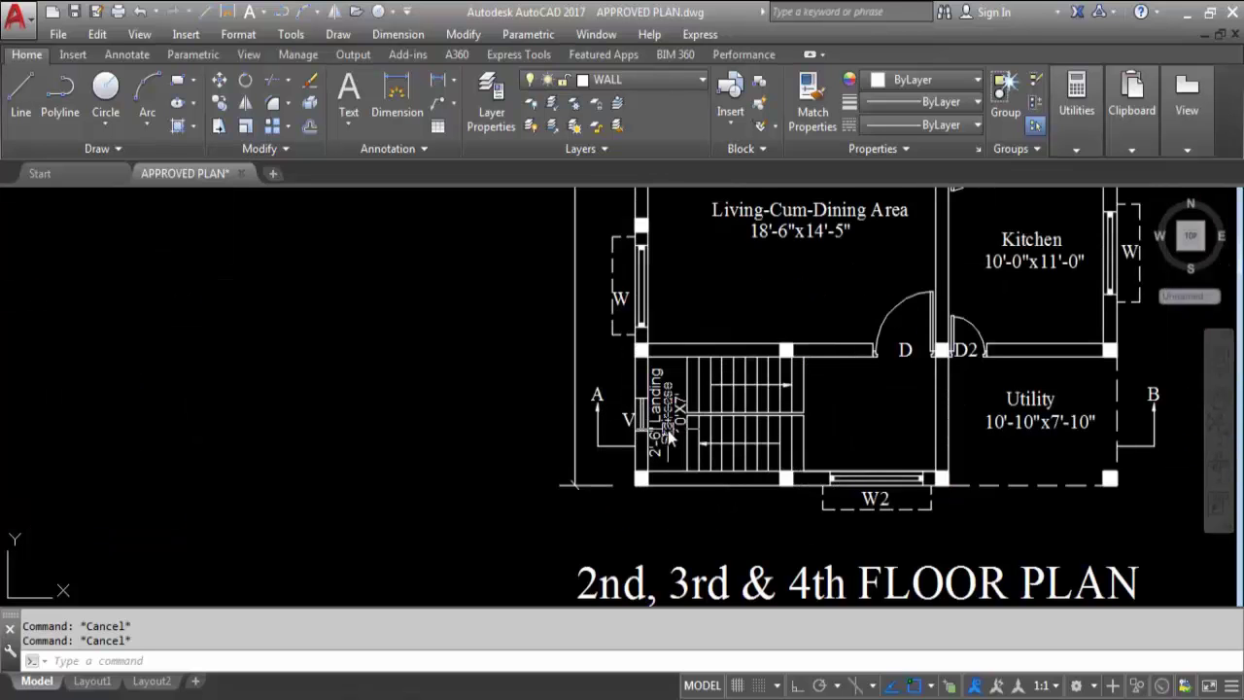
pyautogui.scroll(2, 647, 440)
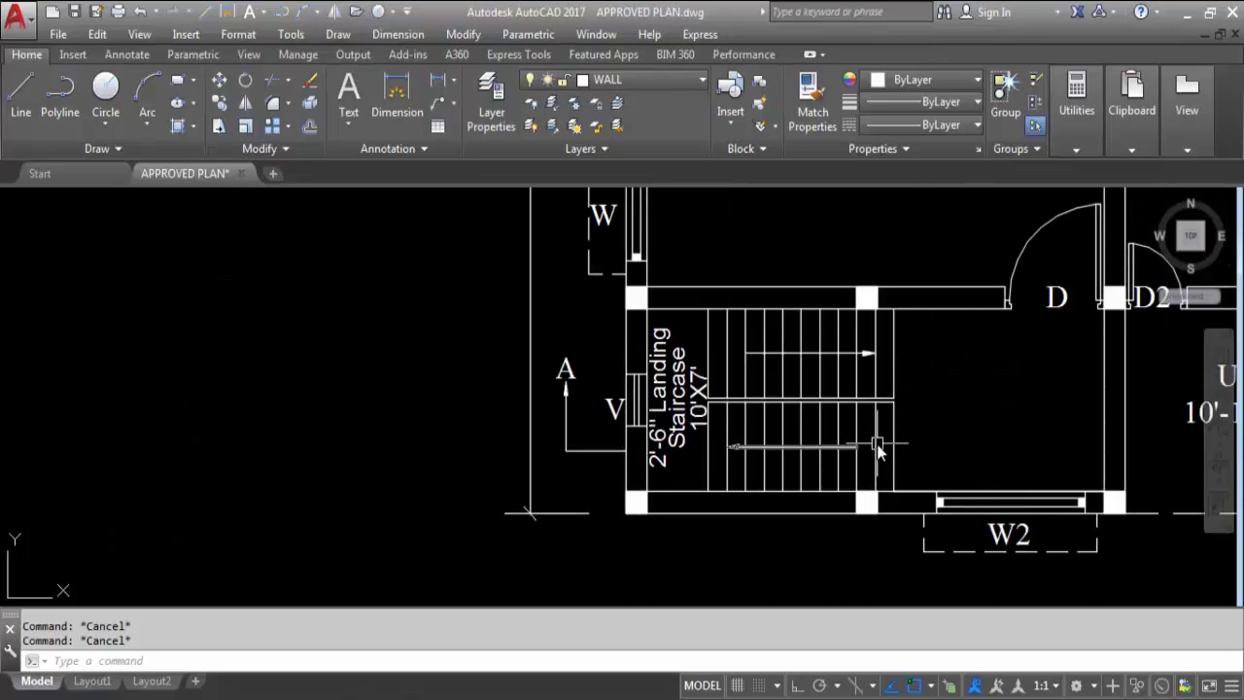
pyautogui.scroll(-4, 402, 411)
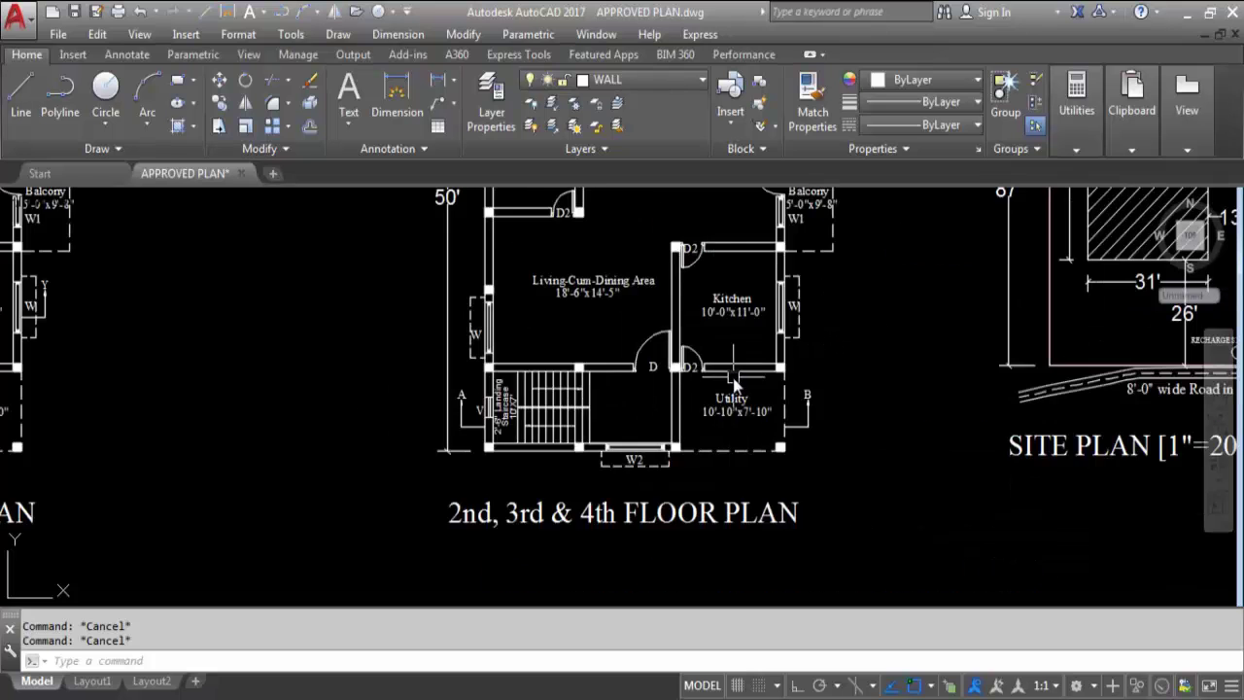
pyautogui.scroll(2, 743, 374)
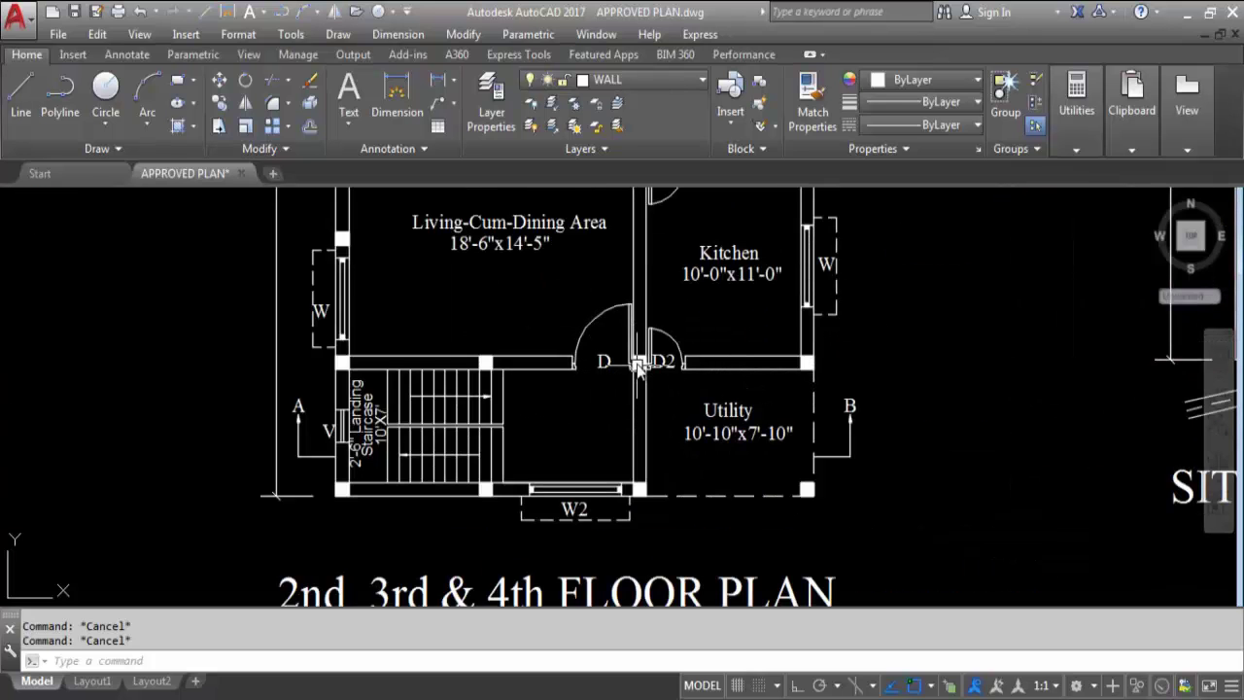
pyautogui.scroll(-5, 765, 552)
pyautogui.scroll(-4, 272, 352)
pyautogui.scroll(10, 500, 486)
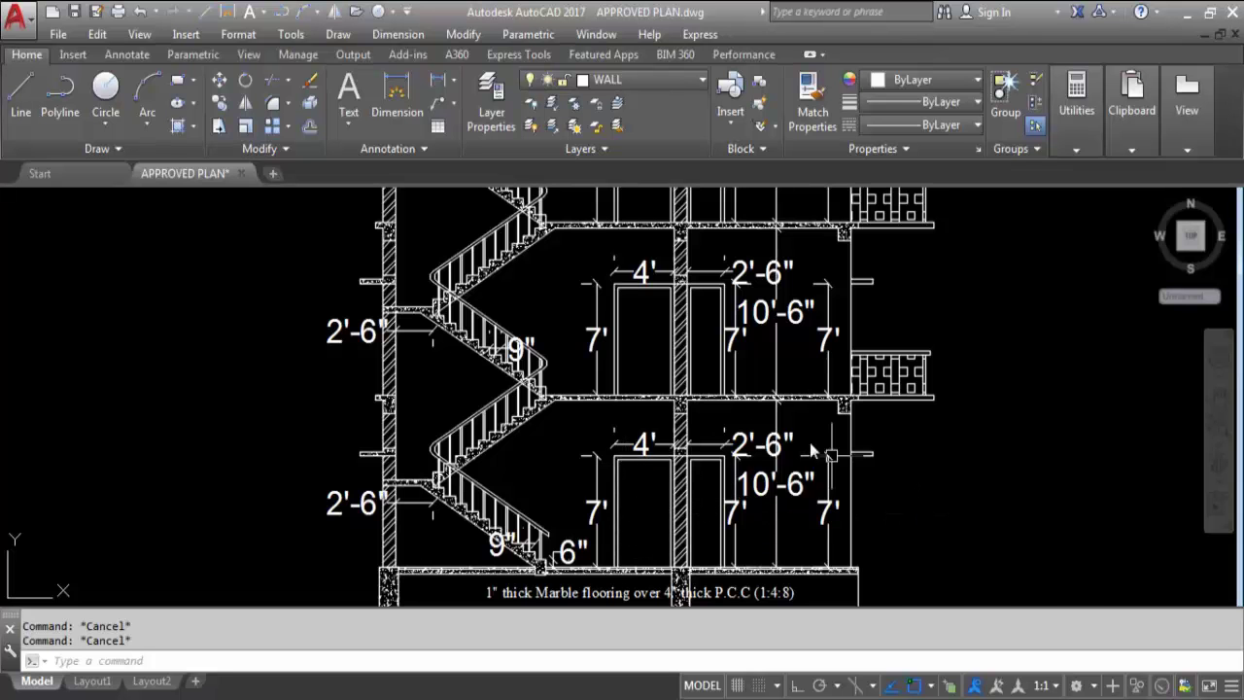
pyautogui.scroll(-2, 903, 513)
pyautogui.scroll(-3, 686, 266)
pyautogui.scroll(-1, 719, 321)
pyautogui.scroll(6, 708, 524)
pyautogui.scroll(-1, 711, 573)
pyautogui.scroll(1, 710, 573)
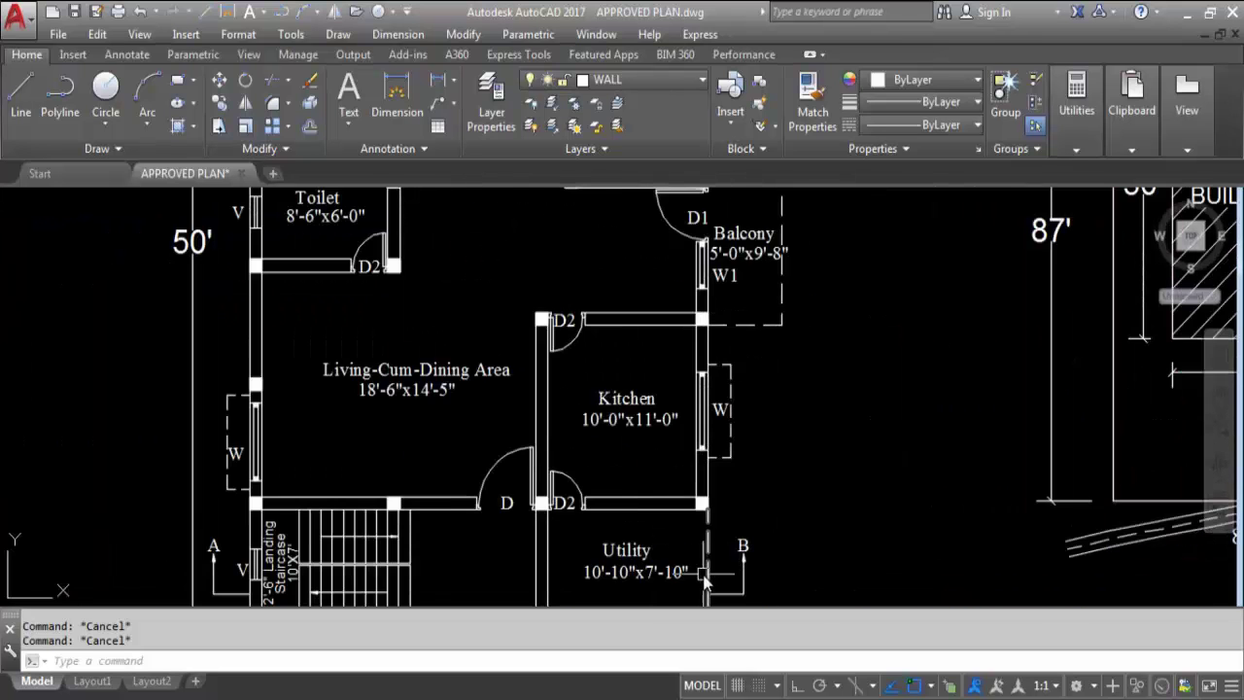
pyautogui.scroll(-2, 710, 573)
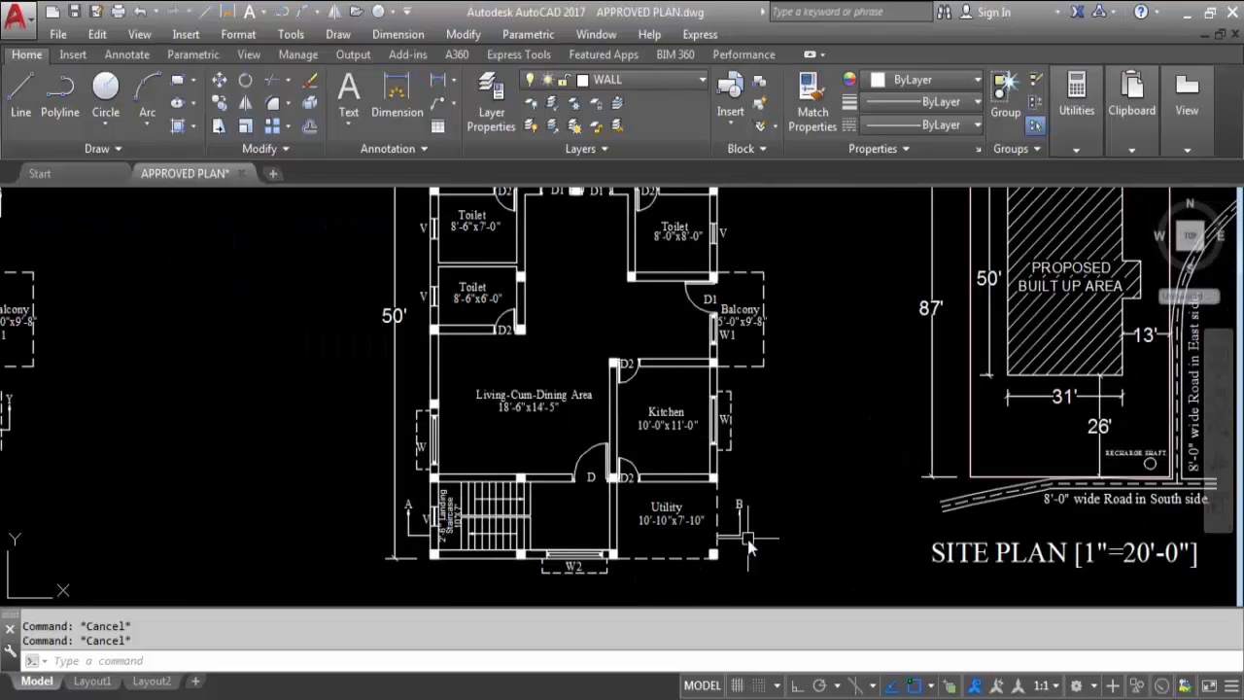
pyautogui.scroll(-3, 680, 550)
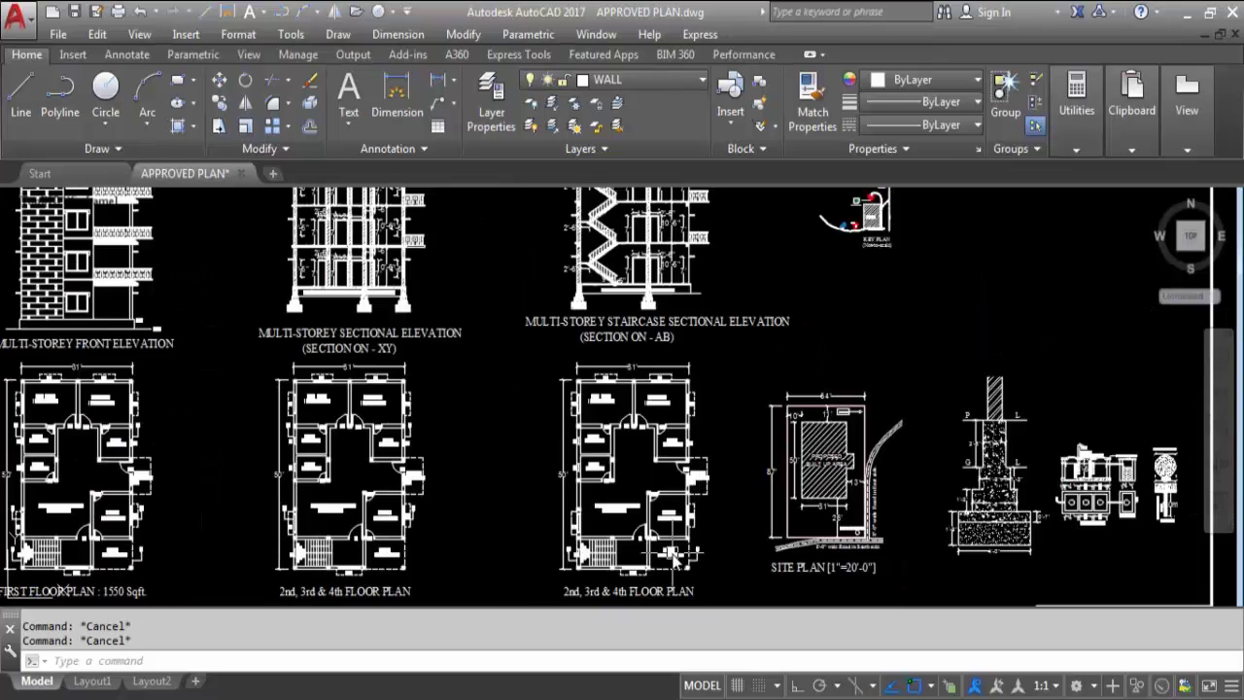
pyautogui.scroll(4, 690, 555)
pyautogui.scroll(-3, 692, 558)
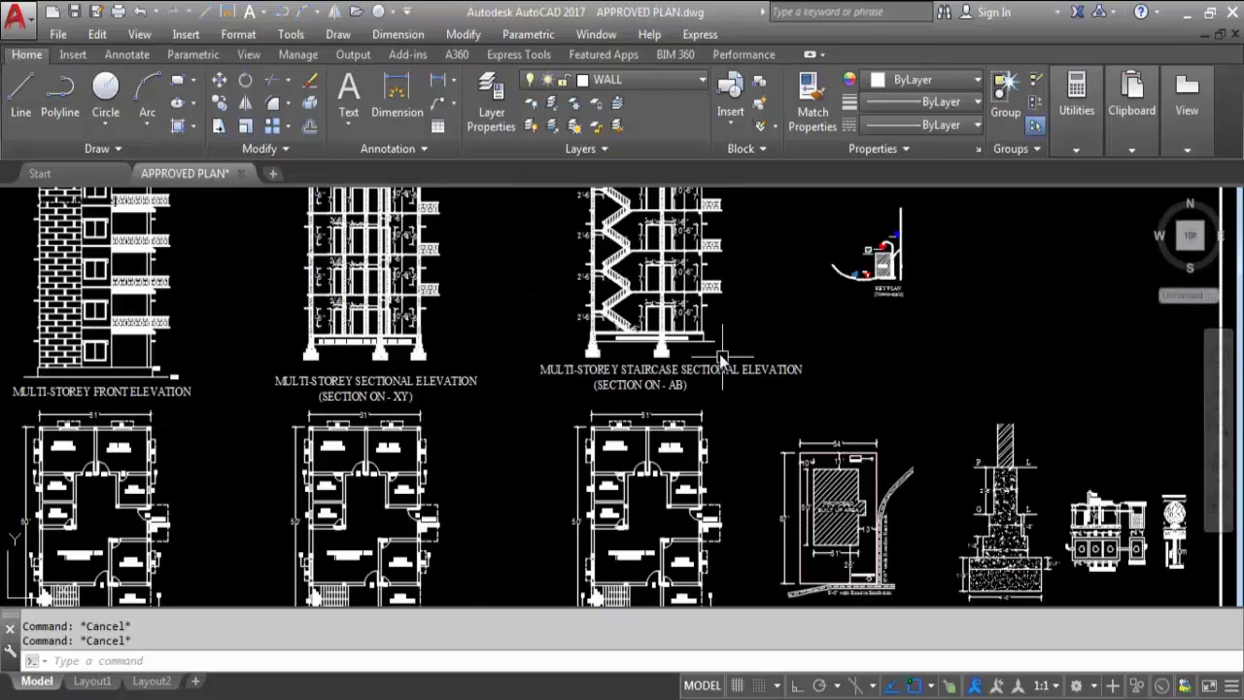
pyautogui.scroll(4, 638, 291)
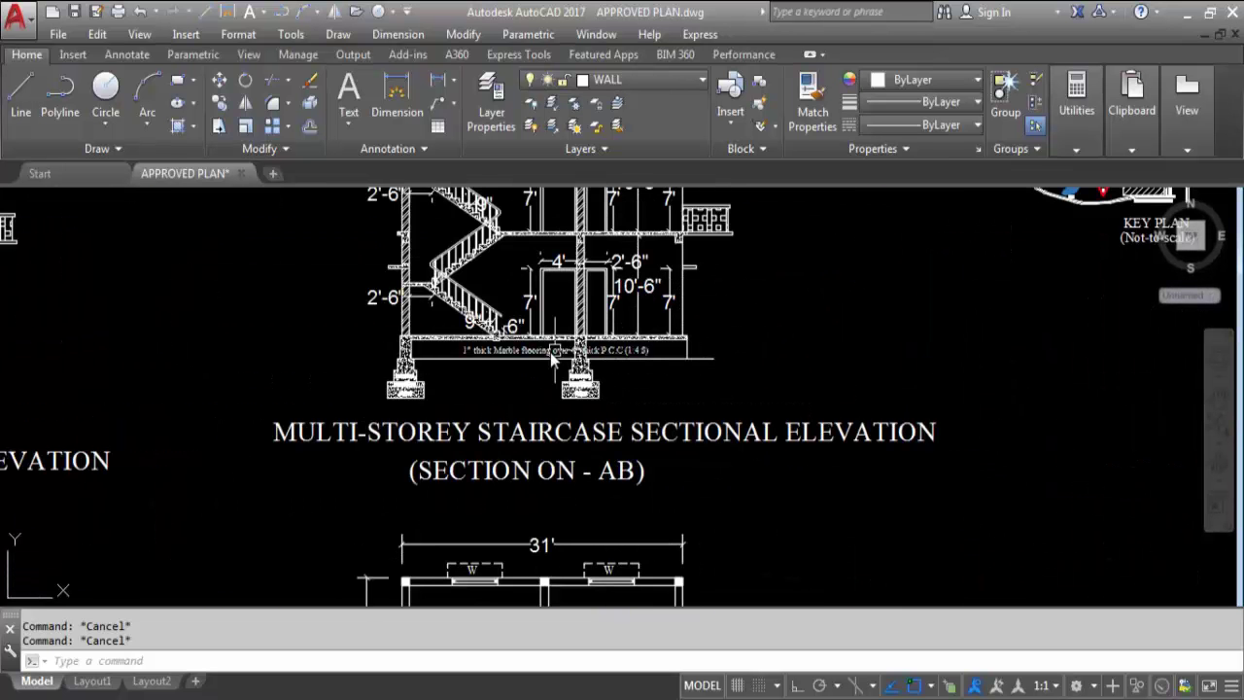
pyautogui.scroll(-3, 544, 355)
pyautogui.scroll(3, 549, 408)
pyautogui.scroll(-3, 551, 410)
pyautogui.scroll(-2, 551, 410)
# - Zoom around the site plan's built-up area, septic tank and recharge shaft on the 54' by 87' plot
pyautogui.scroll(5, 677, 556)
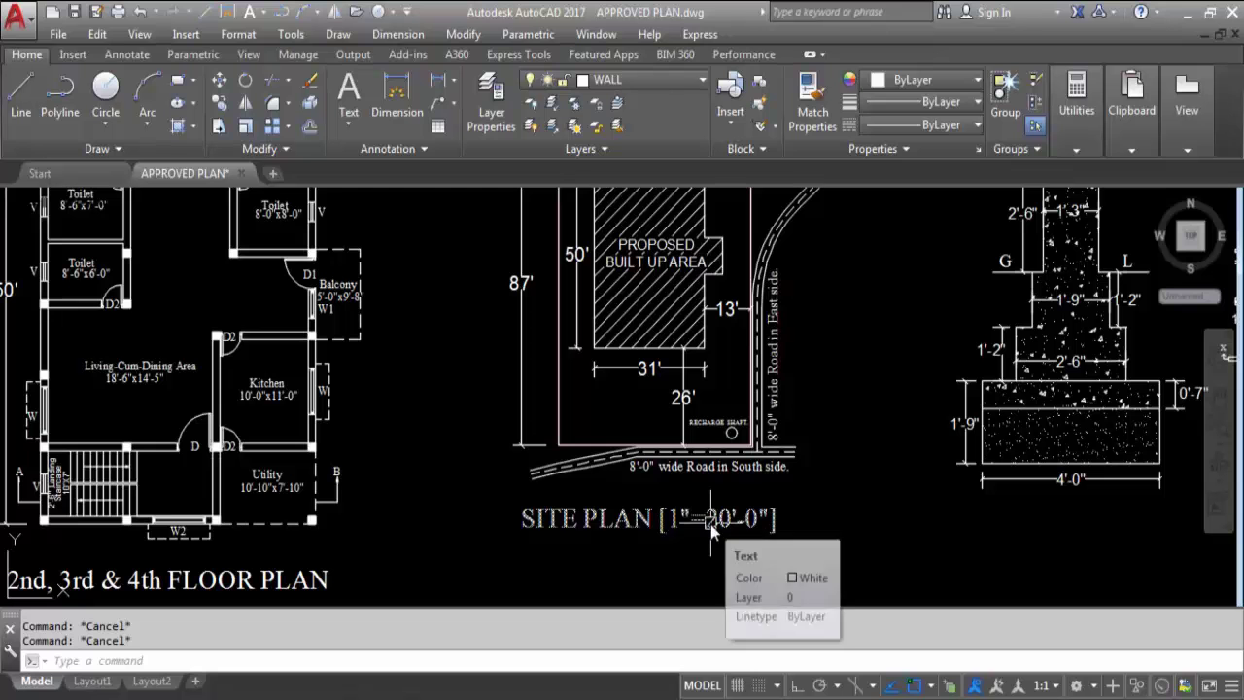
pyautogui.scroll(-1, 661, 580)
pyautogui.scroll(3, 662, 586)
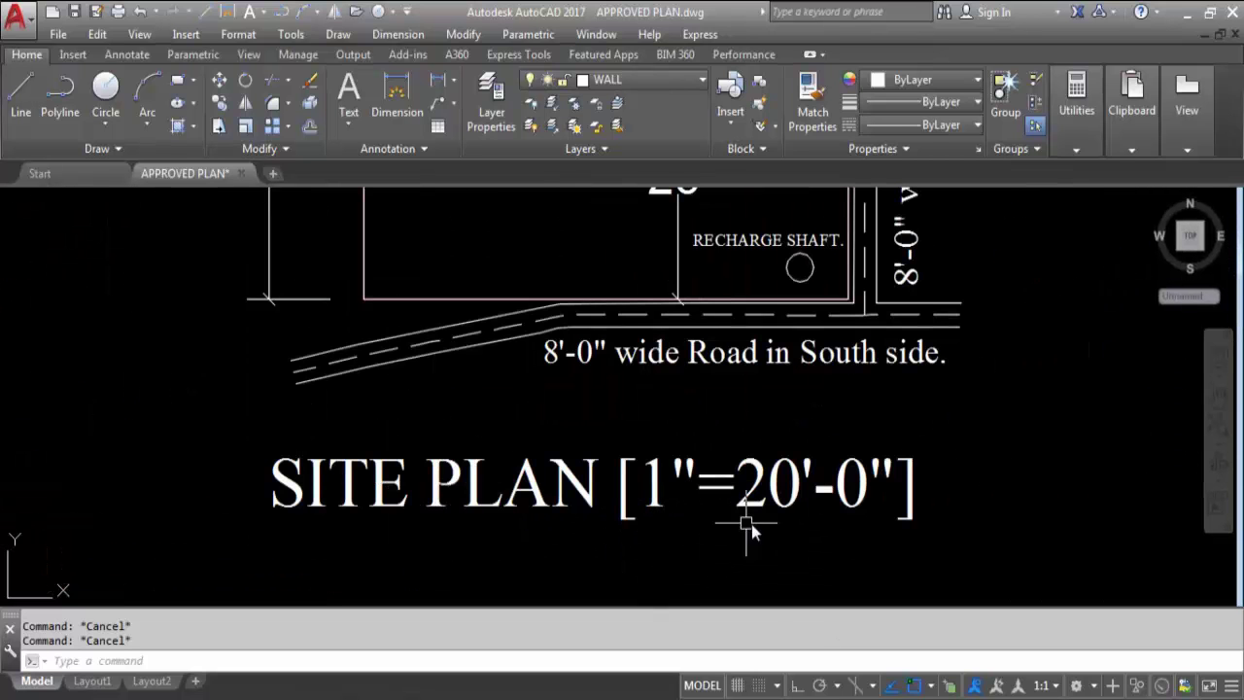
pyautogui.scroll(-4, 728, 574)
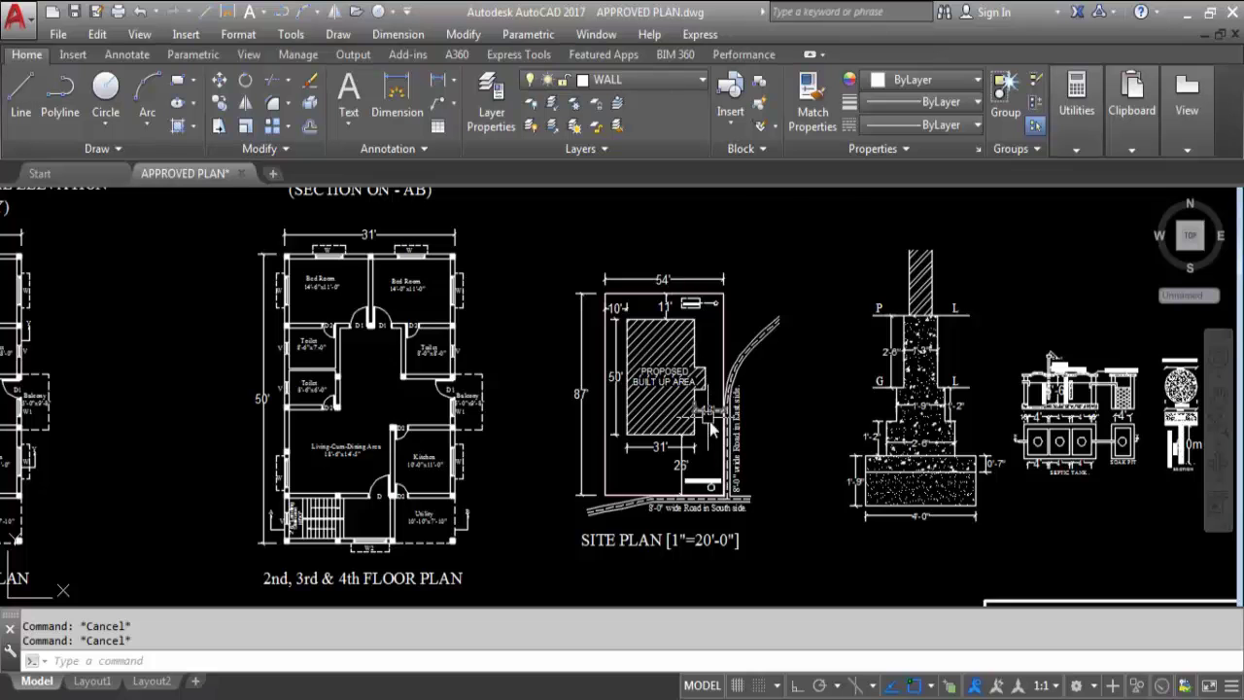
pyautogui.scroll(5, 646, 388)
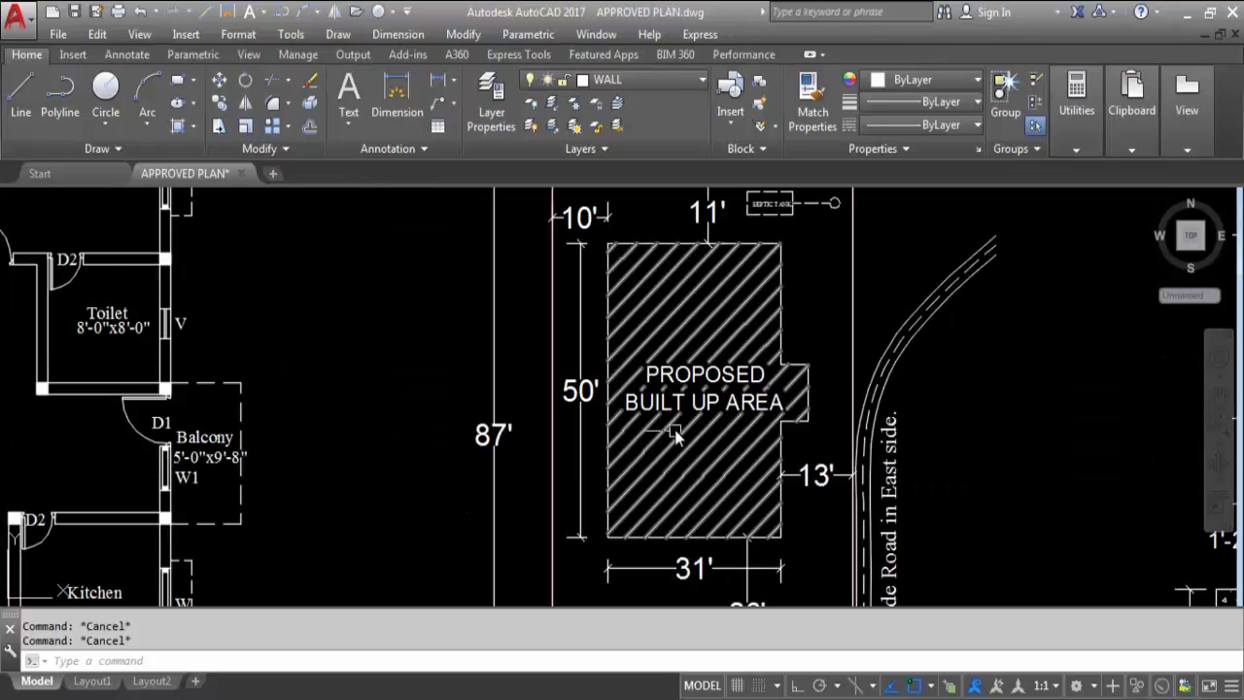
pyautogui.scroll(-2, 702, 366)
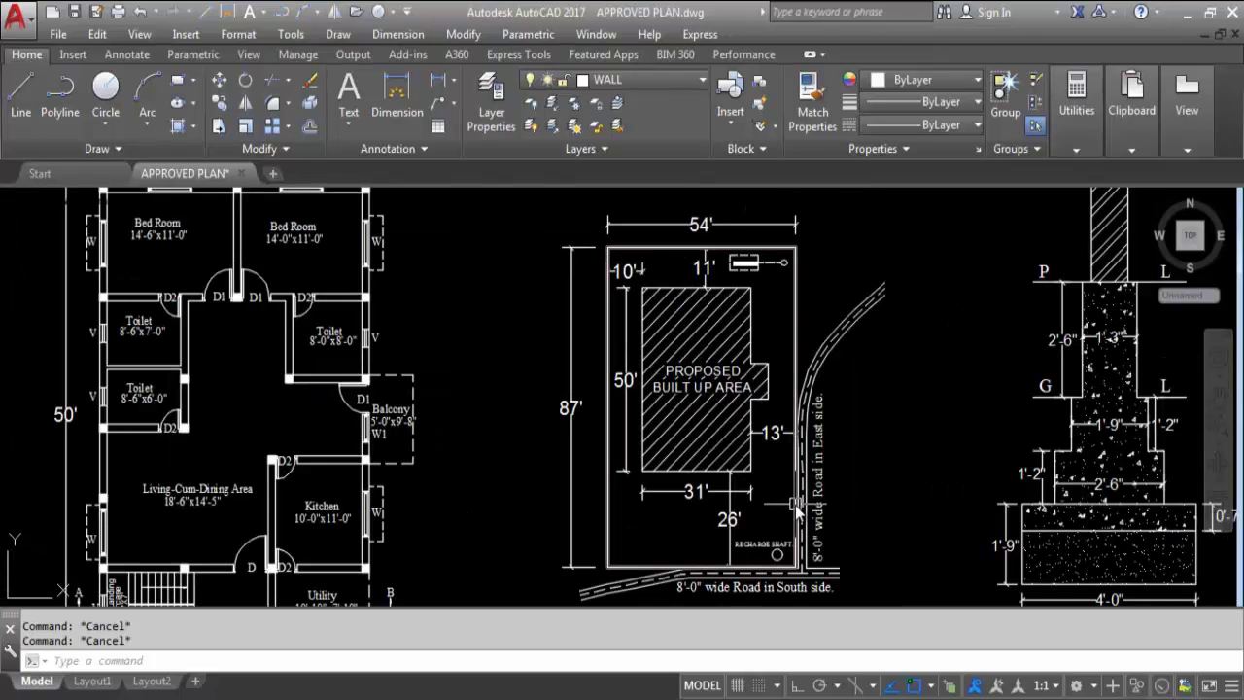
# - Pan to the SITE PLAN title and south road, then zoom out to the upper-floor plans and footing detail
pyautogui.moveTo(604, 388); pyautogui.dragTo(562, 258, button='middle')
pyautogui.scroll(3, 556, 472)
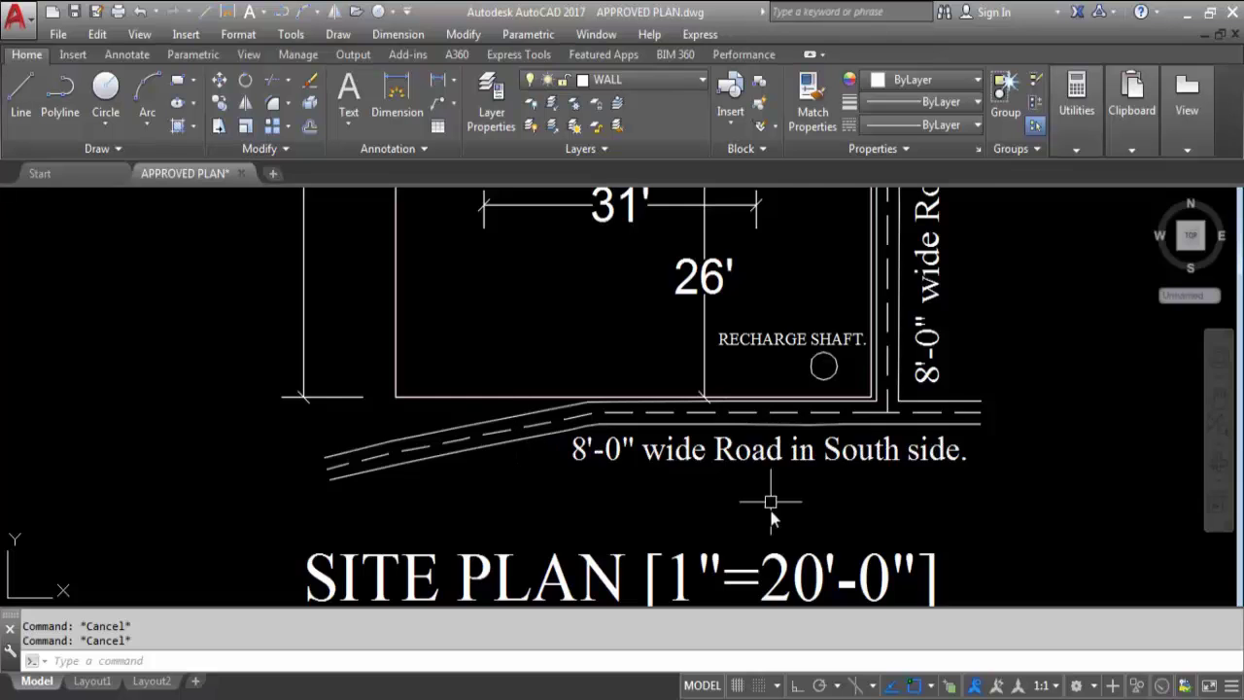
pyautogui.scroll(-4, 775, 478)
pyautogui.scroll(2, 841, 449)
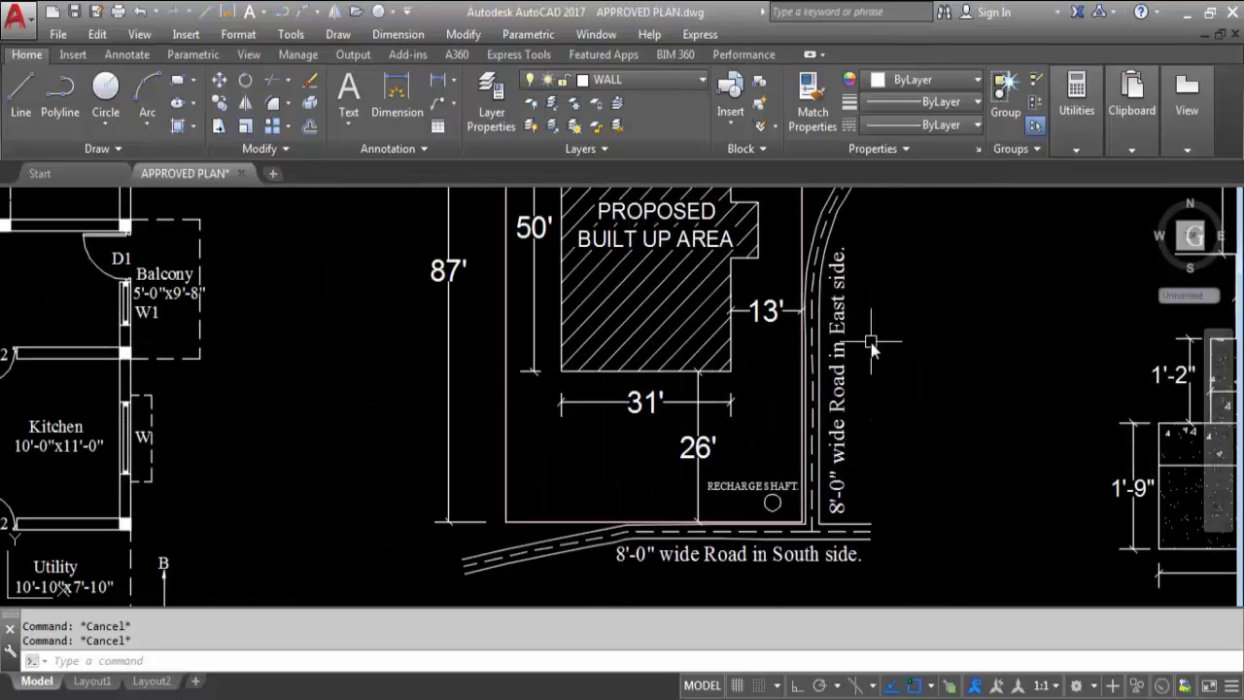
pyautogui.scroll(-2, 885, 491)
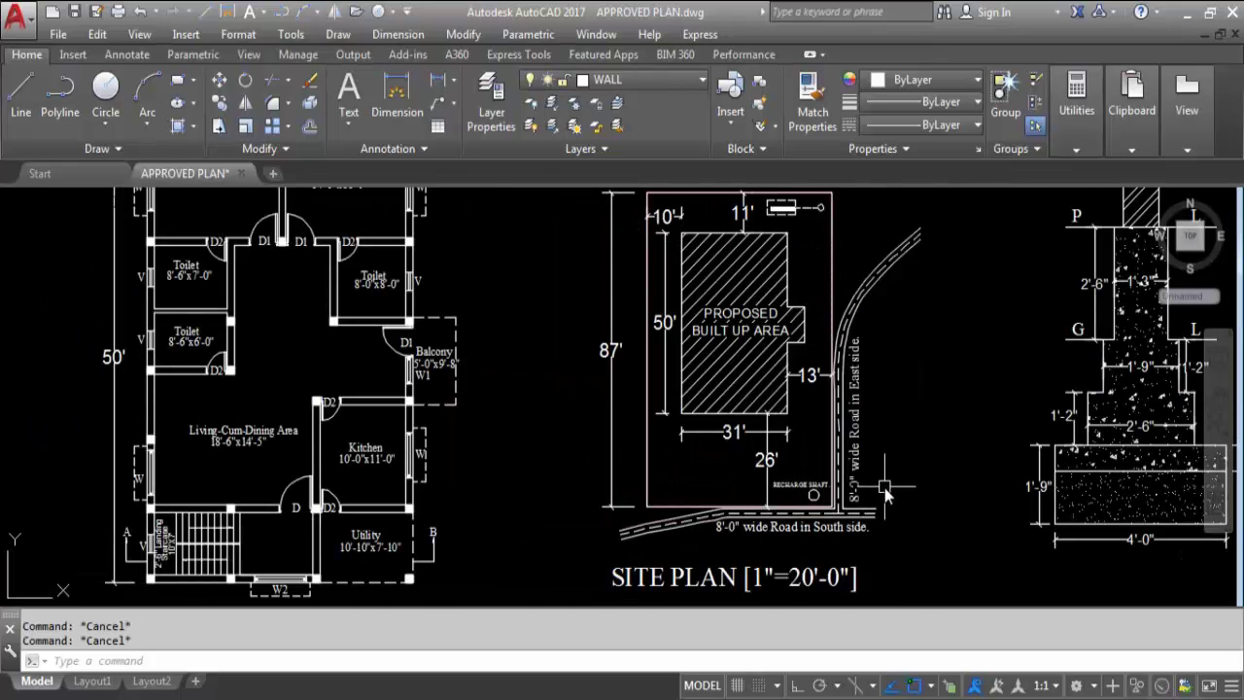
pyautogui.scroll(6, 798, 197)
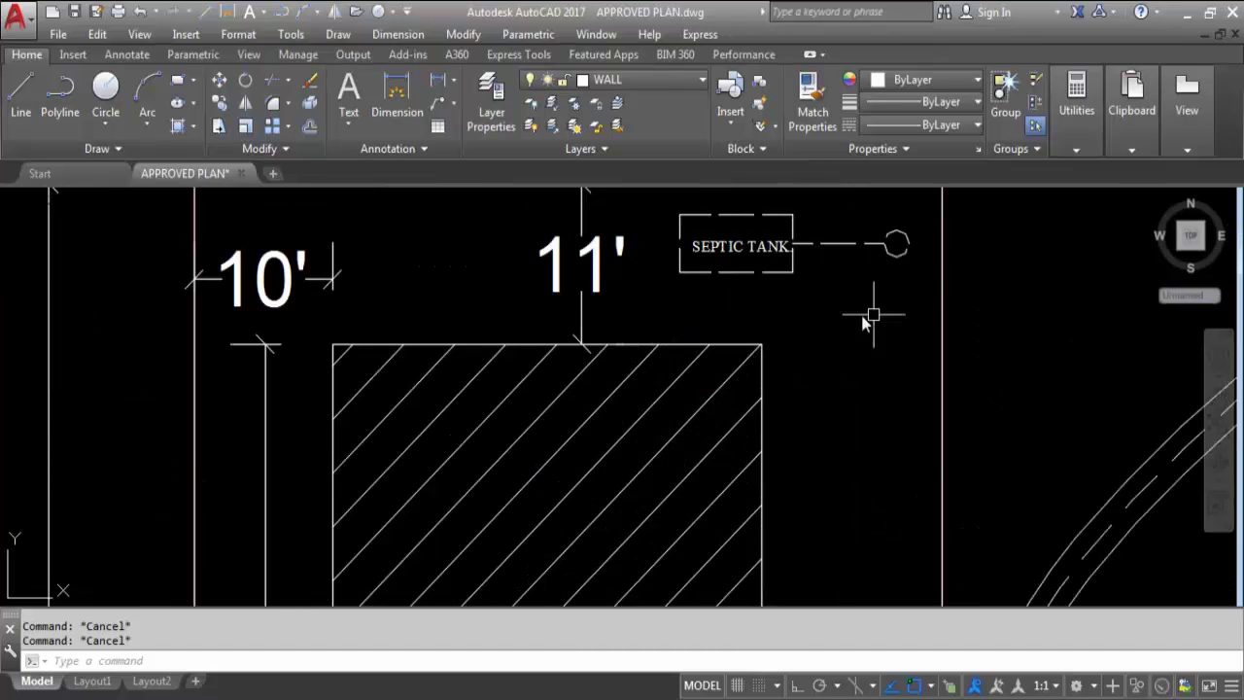
pyautogui.scroll(-4, 737, 237)
pyautogui.scroll(-2, 782, 361)
pyautogui.scroll(6, 782, 528)
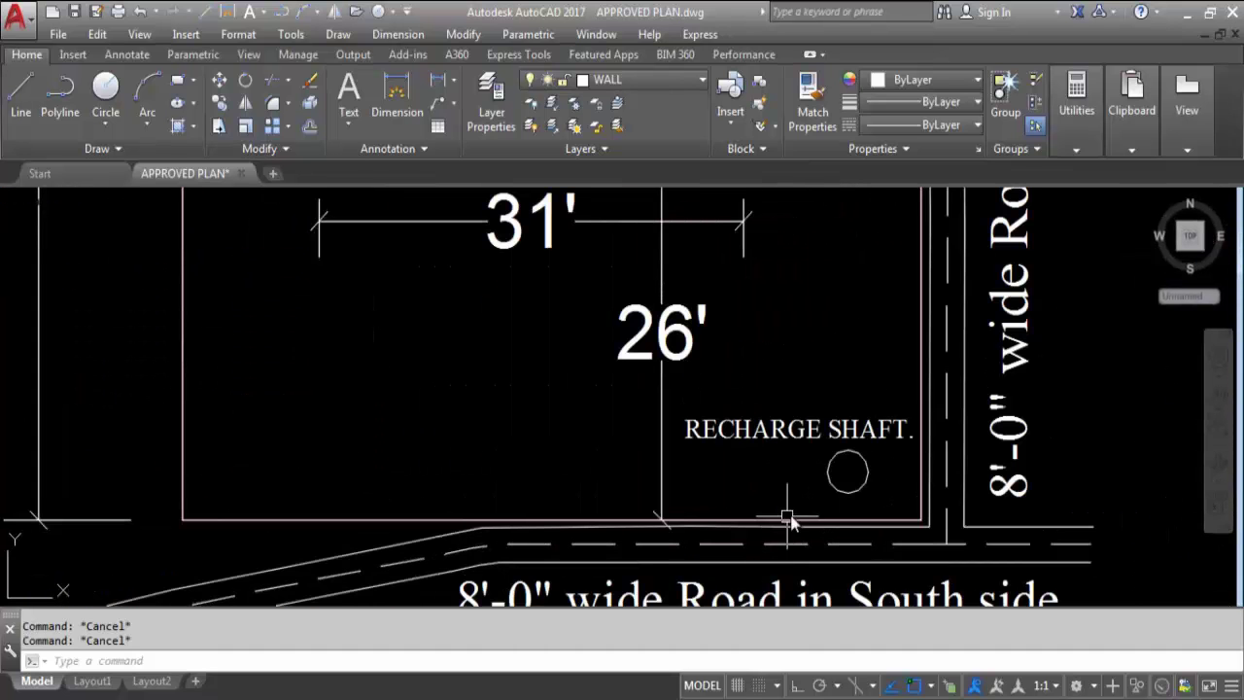
pyautogui.scroll(-6, 710, 483)
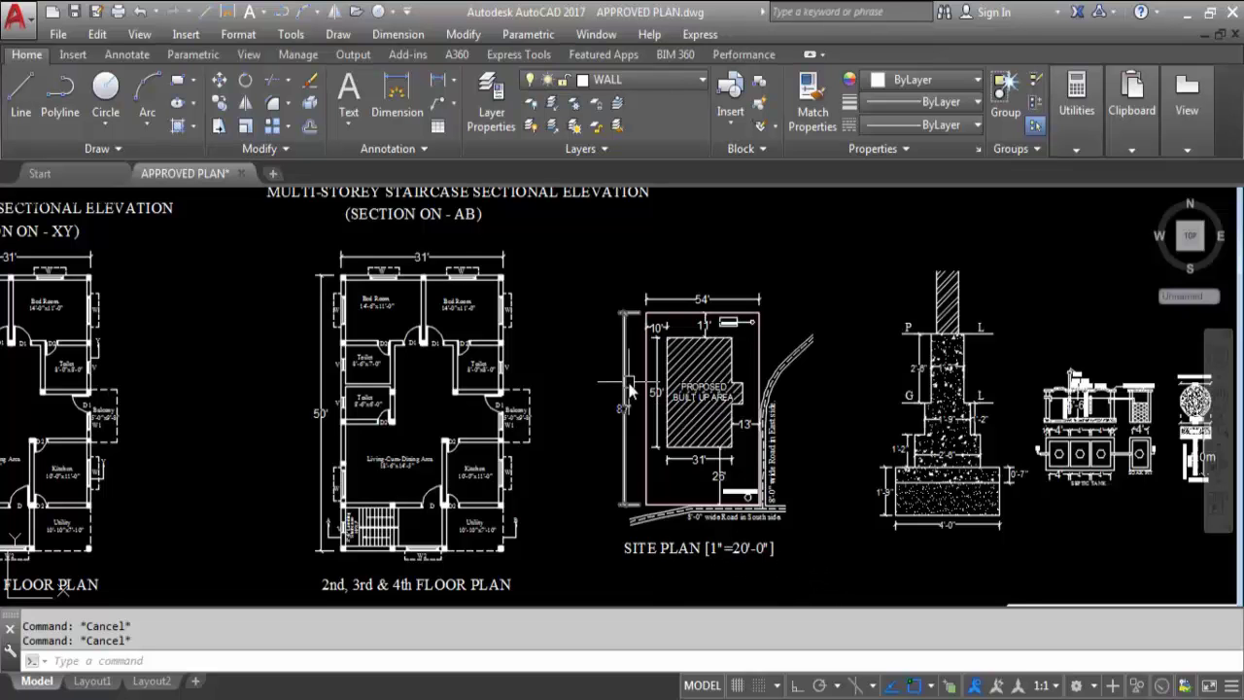
# - Zoom into the footing, septic tank and recharge shaft details, then out to the plans row and title block
pyautogui.scroll(-1, 632, 413)
pyautogui.scroll(3, 873, 482)
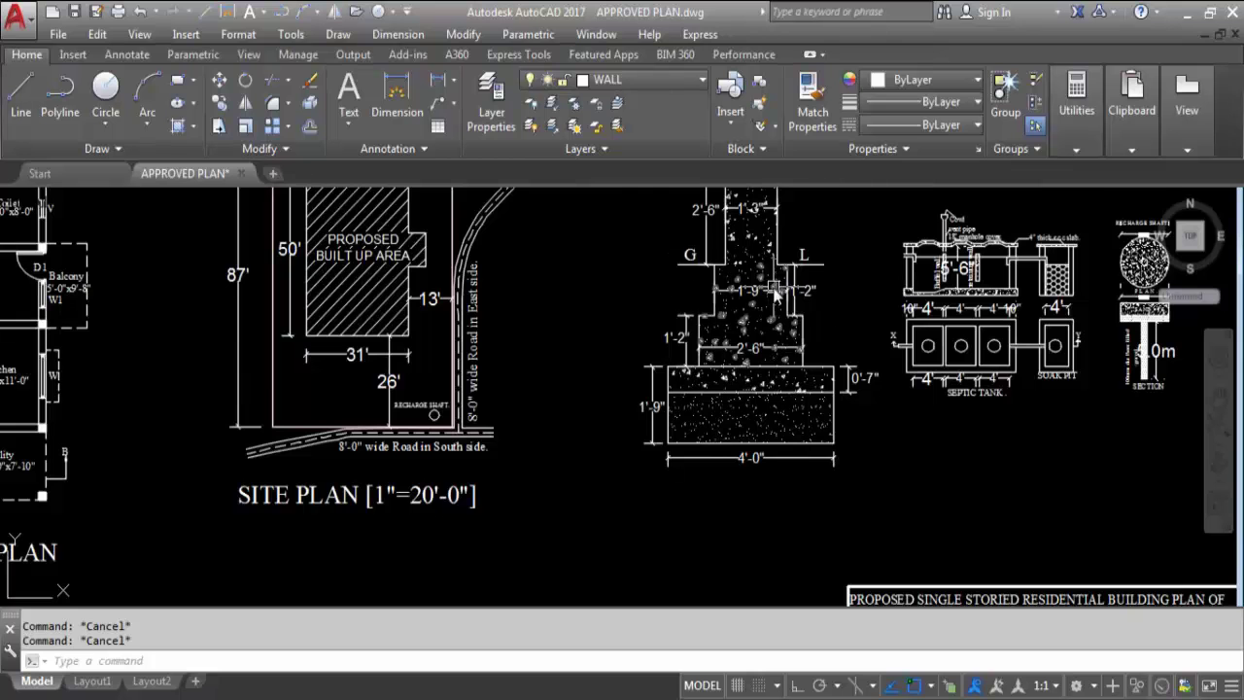
pyautogui.scroll(-2, 767, 437)
pyautogui.scroll(-2, 902, 455)
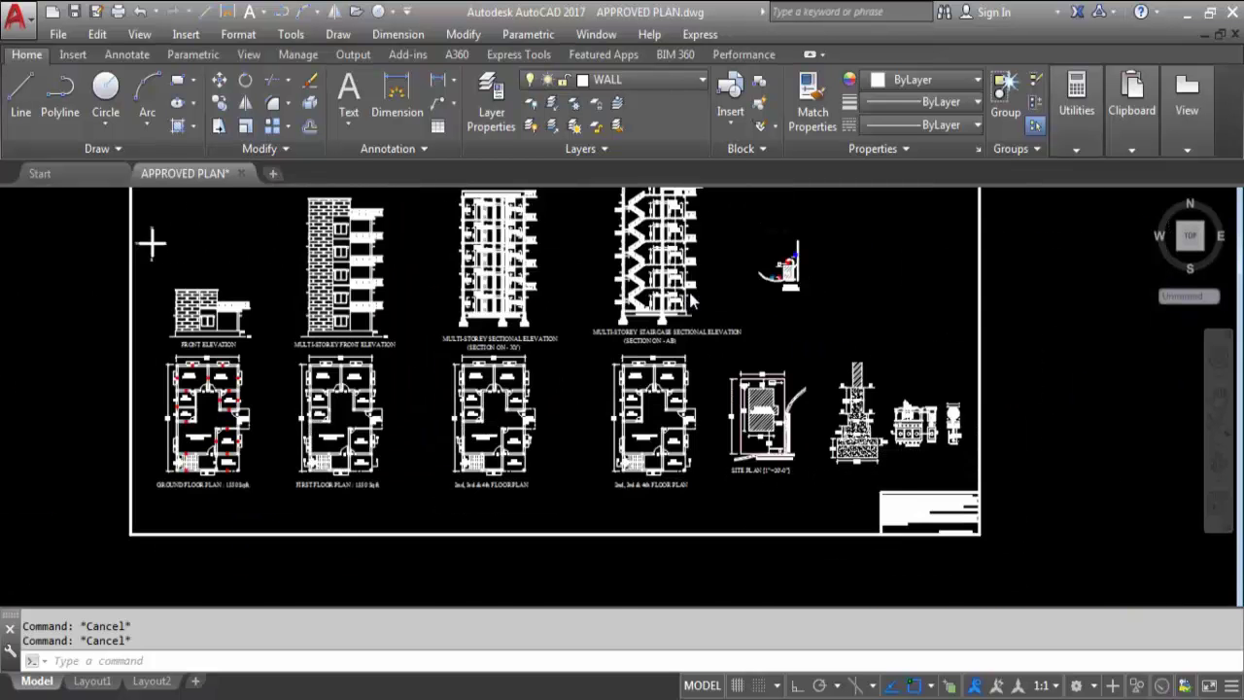
pyautogui.scroll(5, 612, 369)
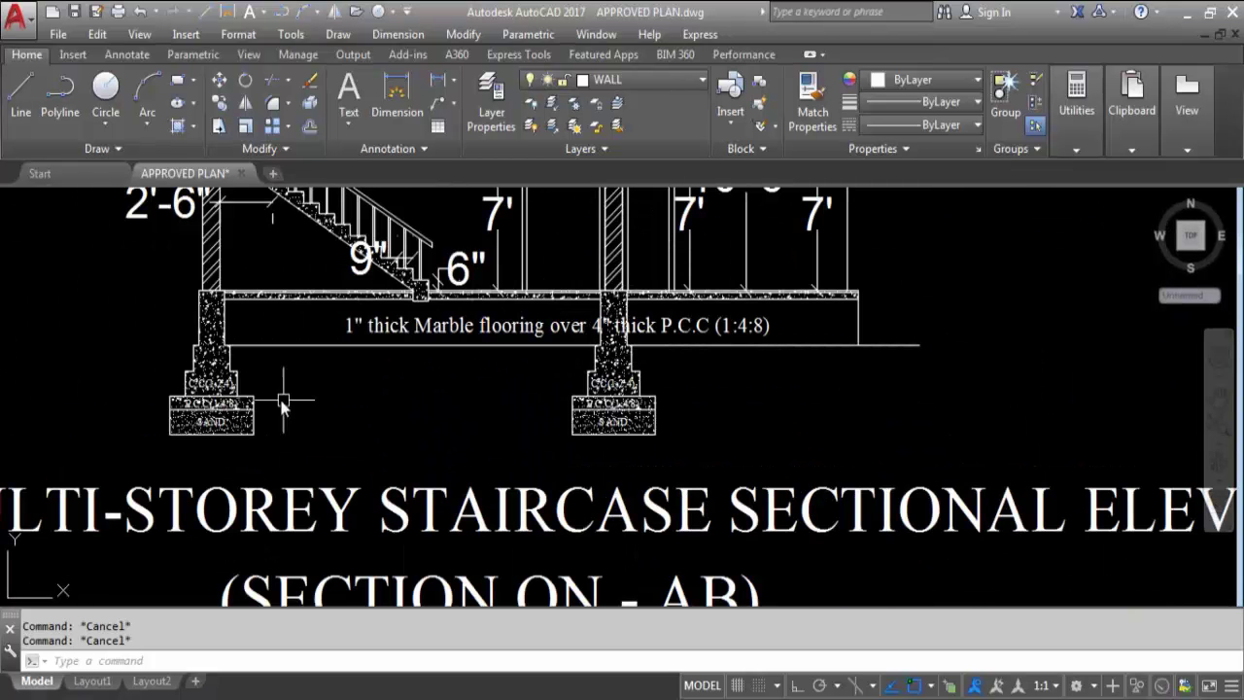
pyautogui.scroll(-4, 285, 321)
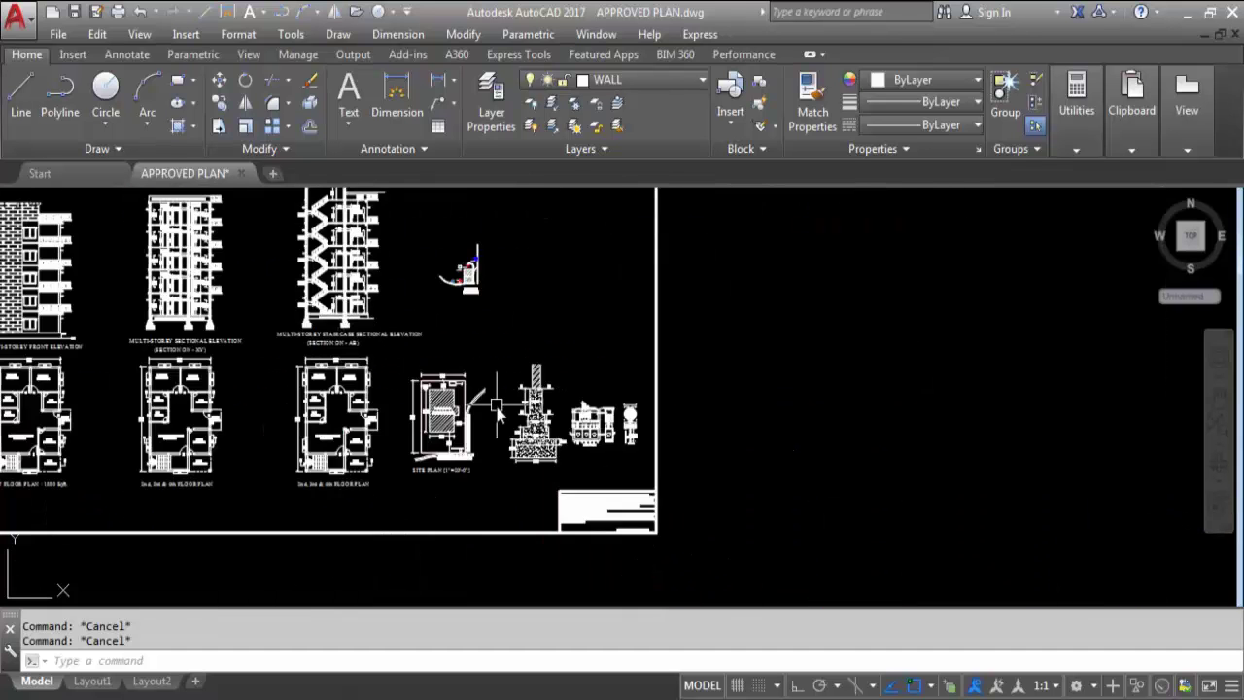
pyautogui.scroll(4, 615, 515)
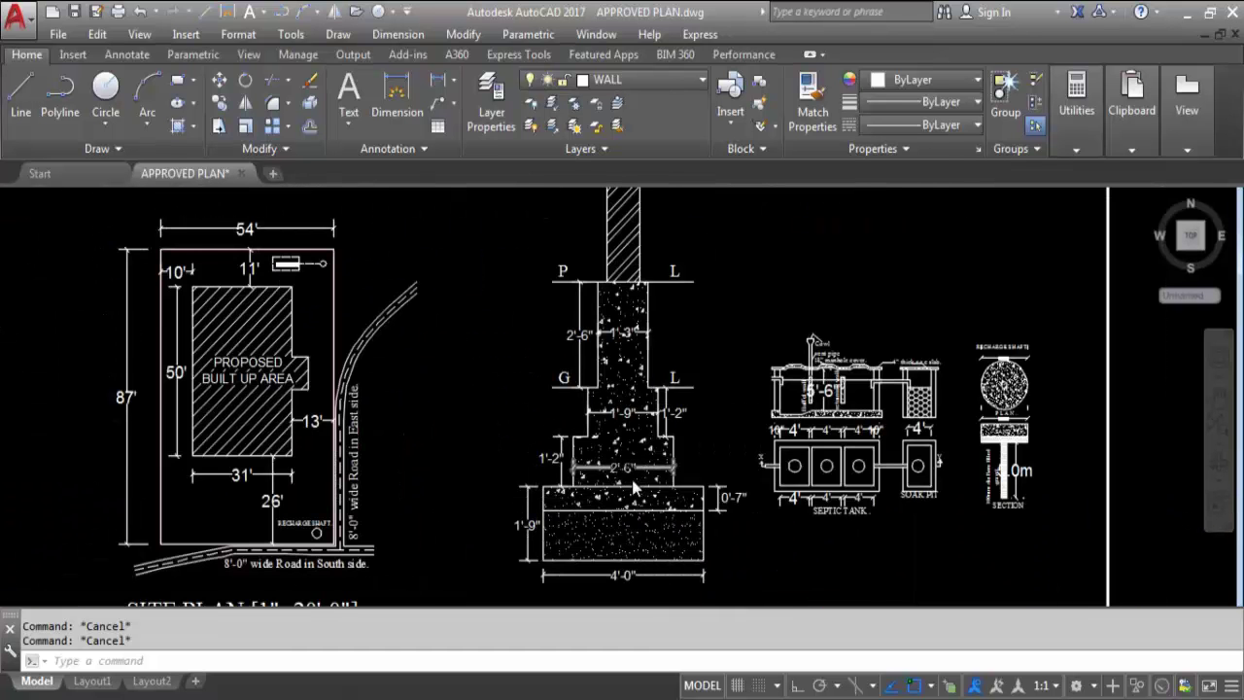
pyautogui.scroll(-2, 630, 481)
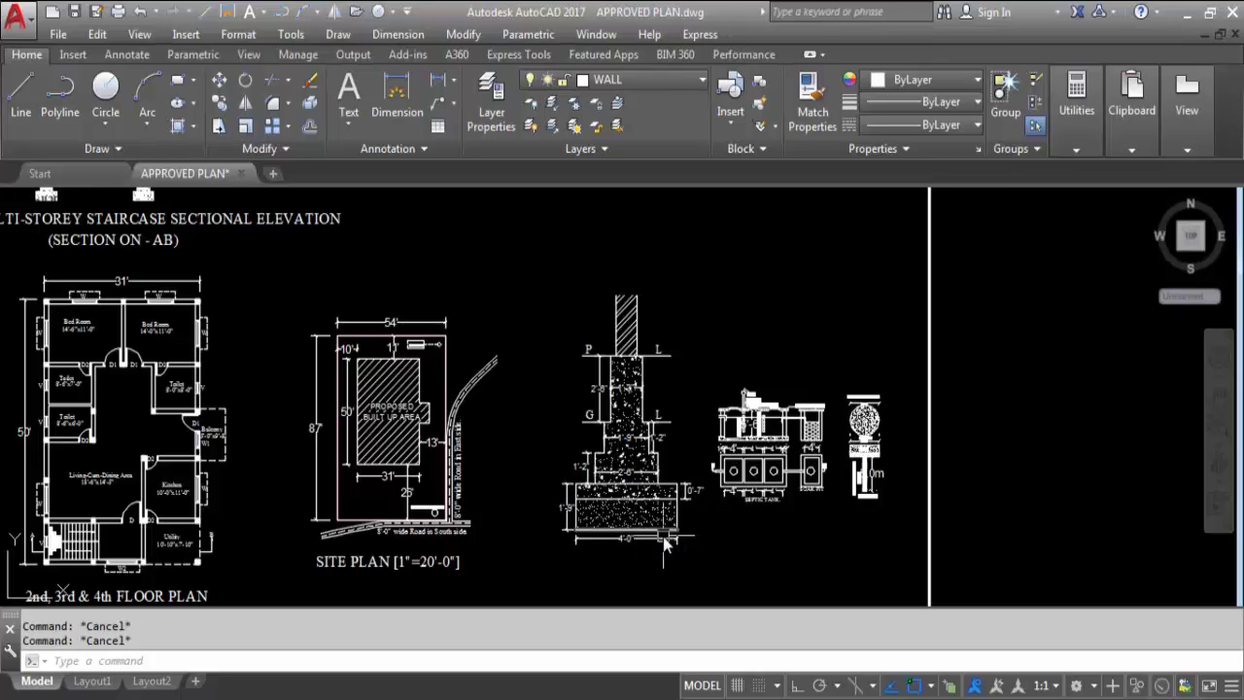
pyautogui.scroll(4, 801, 511)
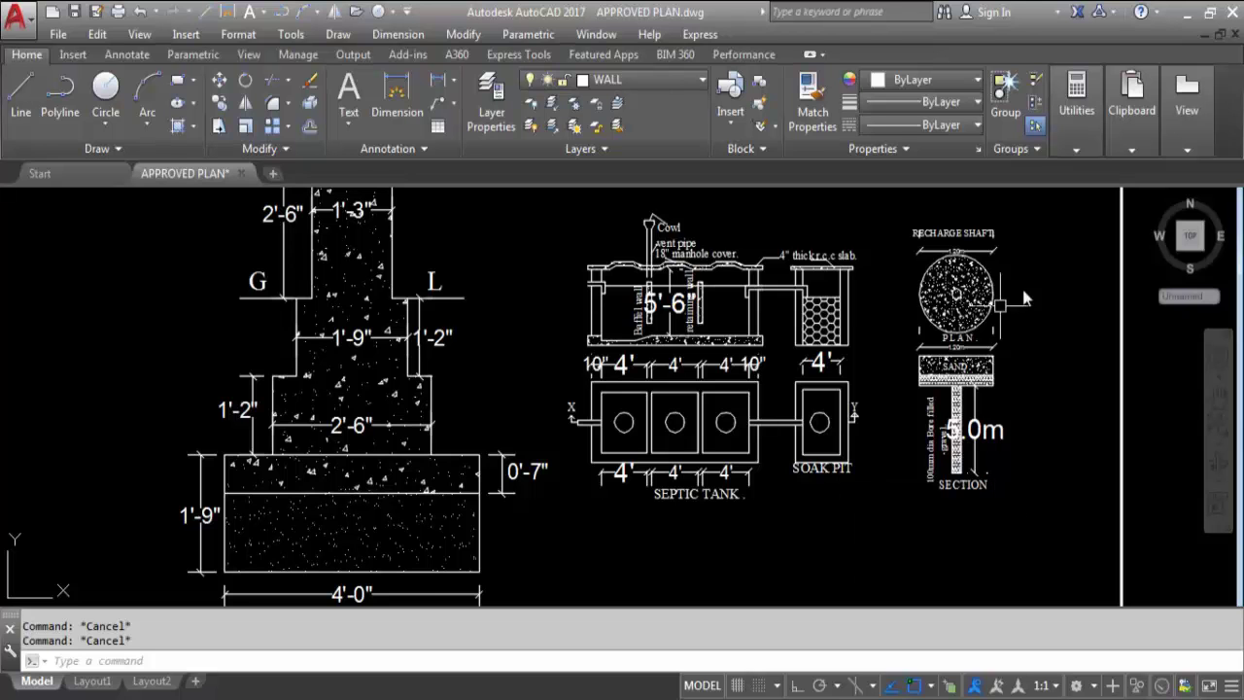
pyautogui.scroll(2, 1032, 214)
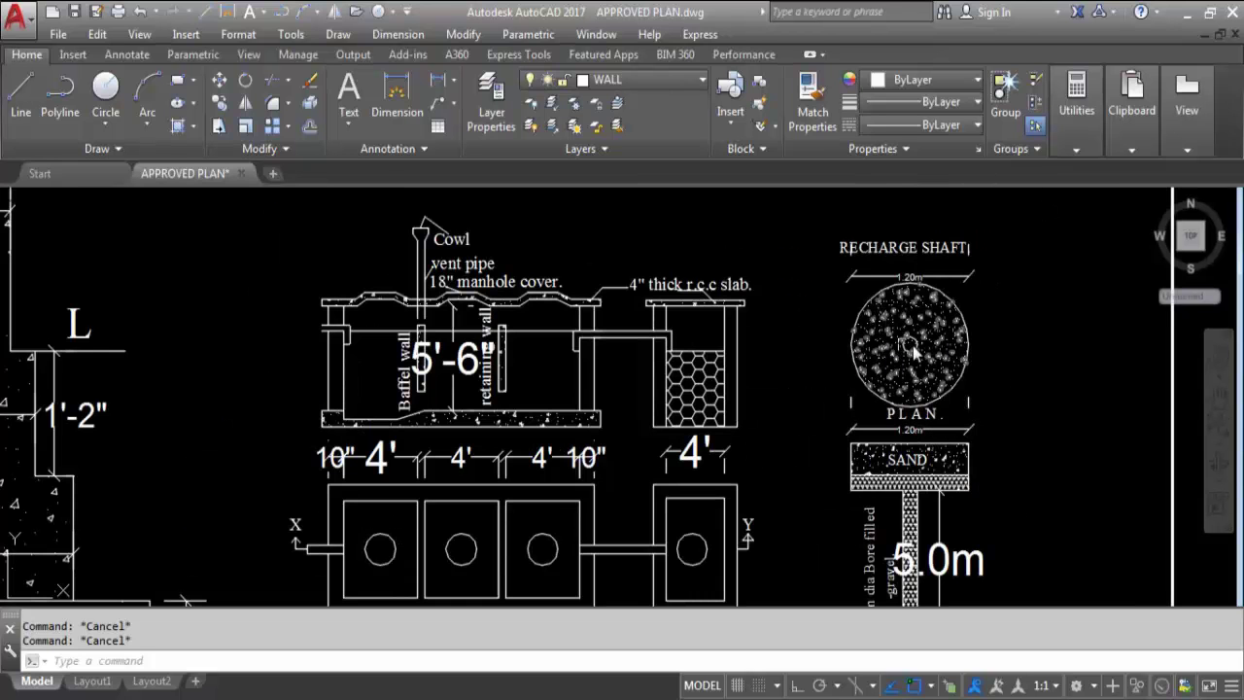
pyautogui.scroll(-4, 981, 333)
# - Zoom into the not-to-scale KEY PLAN around the PLOT, lake, hospital, temple and bank, then back out
pyautogui.scroll(-1, 1041, 389)
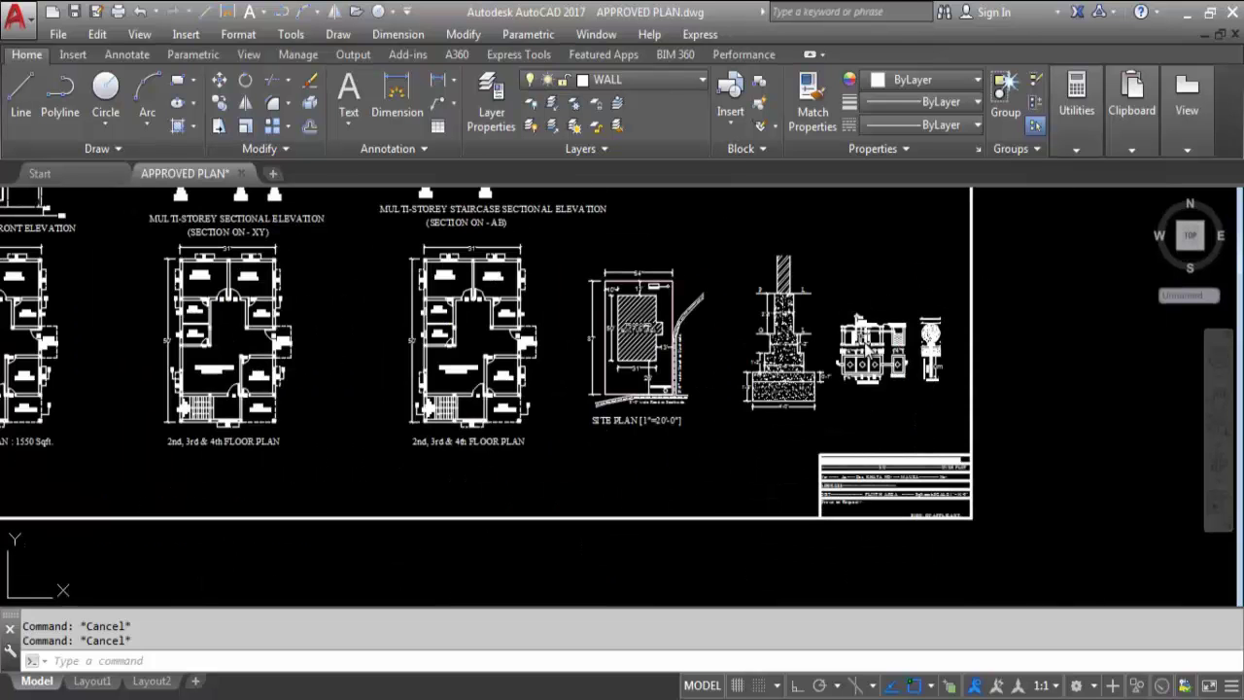
pyautogui.scroll(-2, 911, 411)
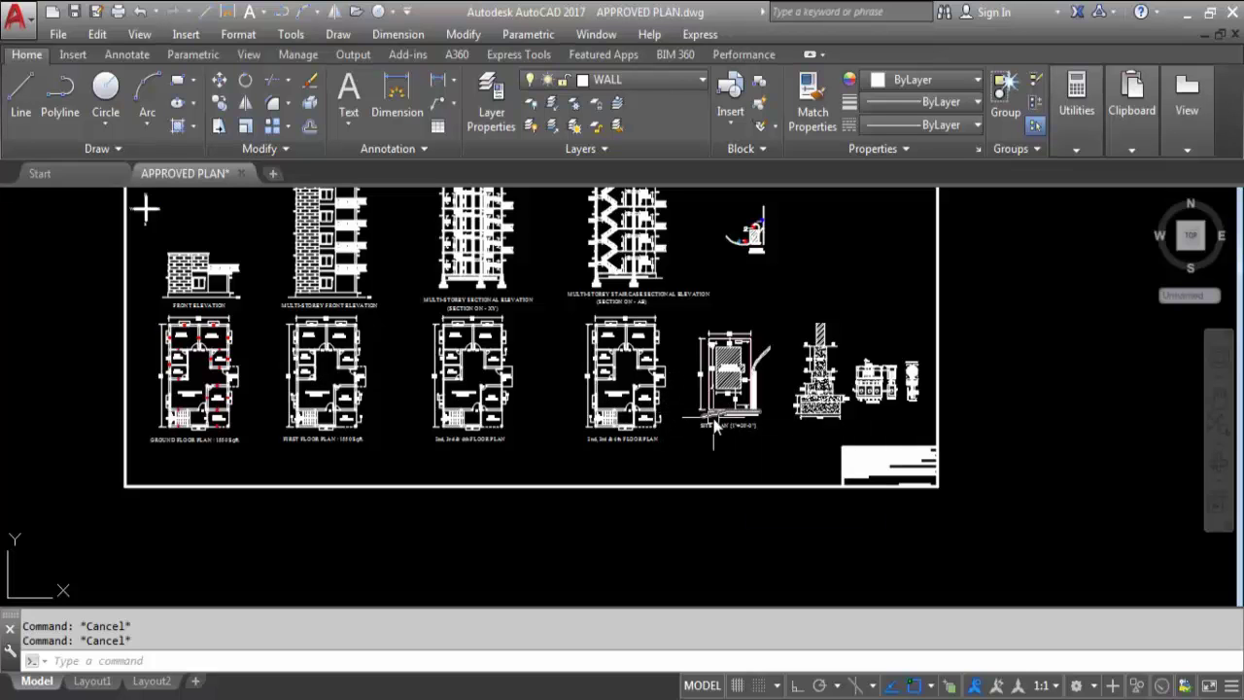
pyautogui.scroll(2, 786, 264)
pyautogui.scroll(5, 764, 260)
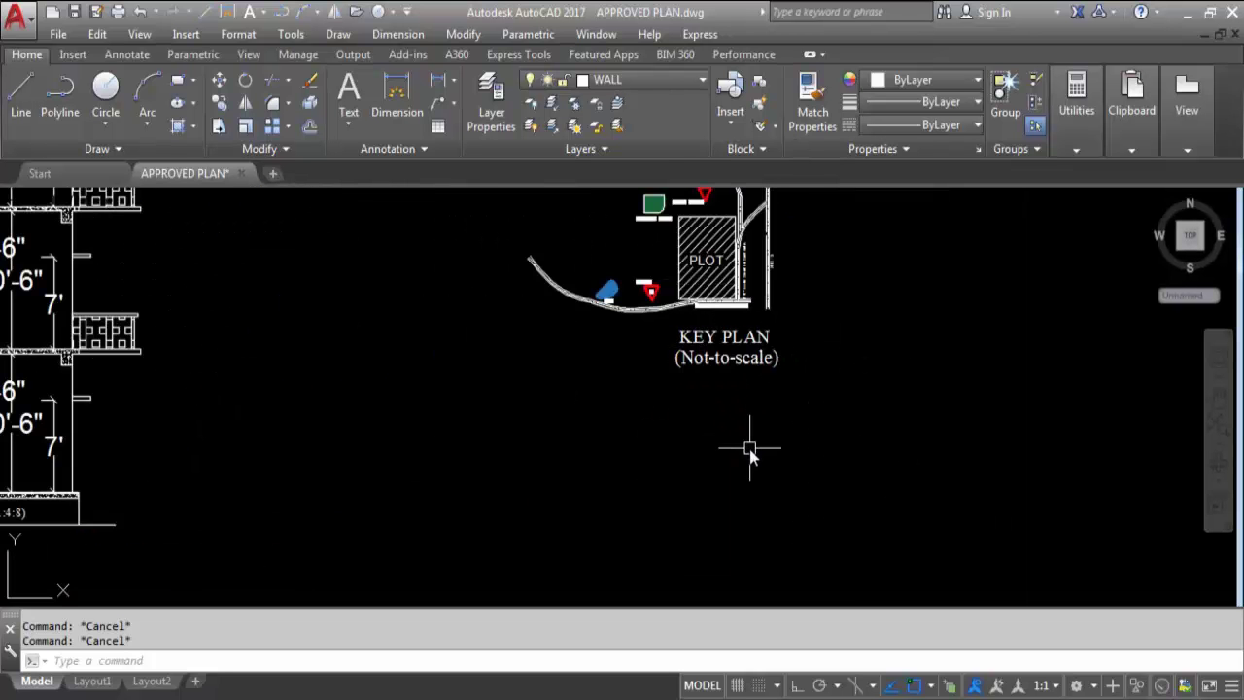
pyautogui.scroll(1, 749, 449)
pyautogui.scroll(4, 719, 350)
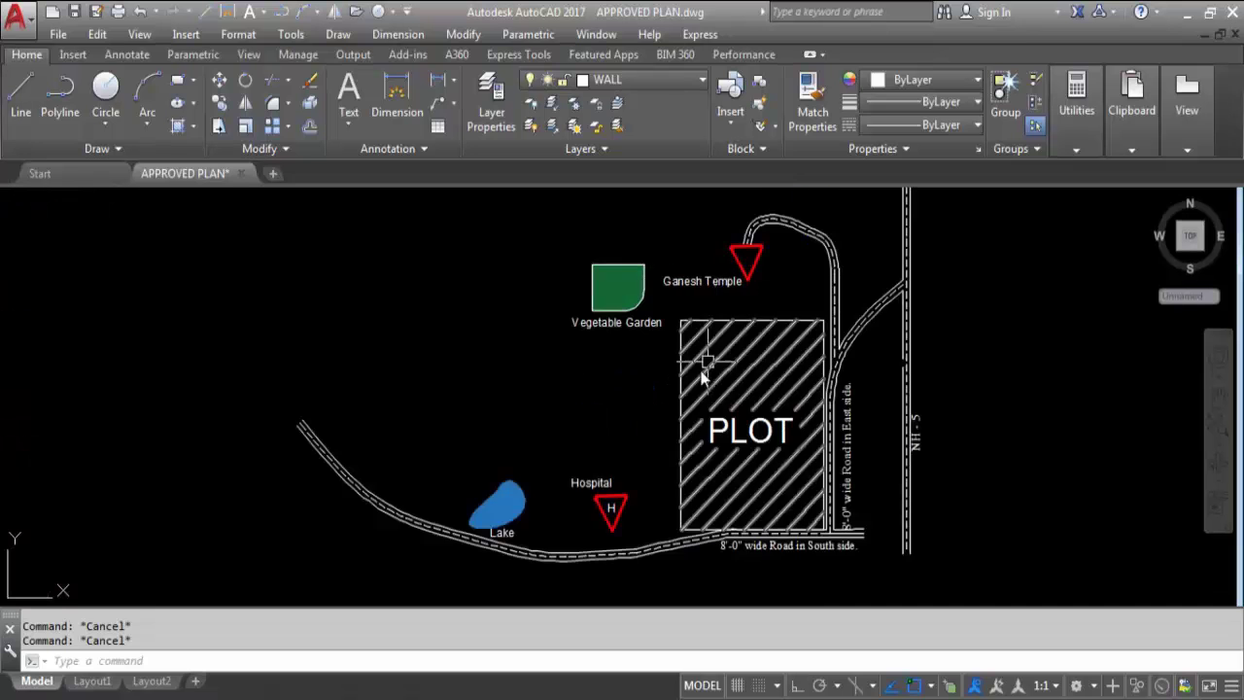
pyautogui.scroll(-2, 797, 542)
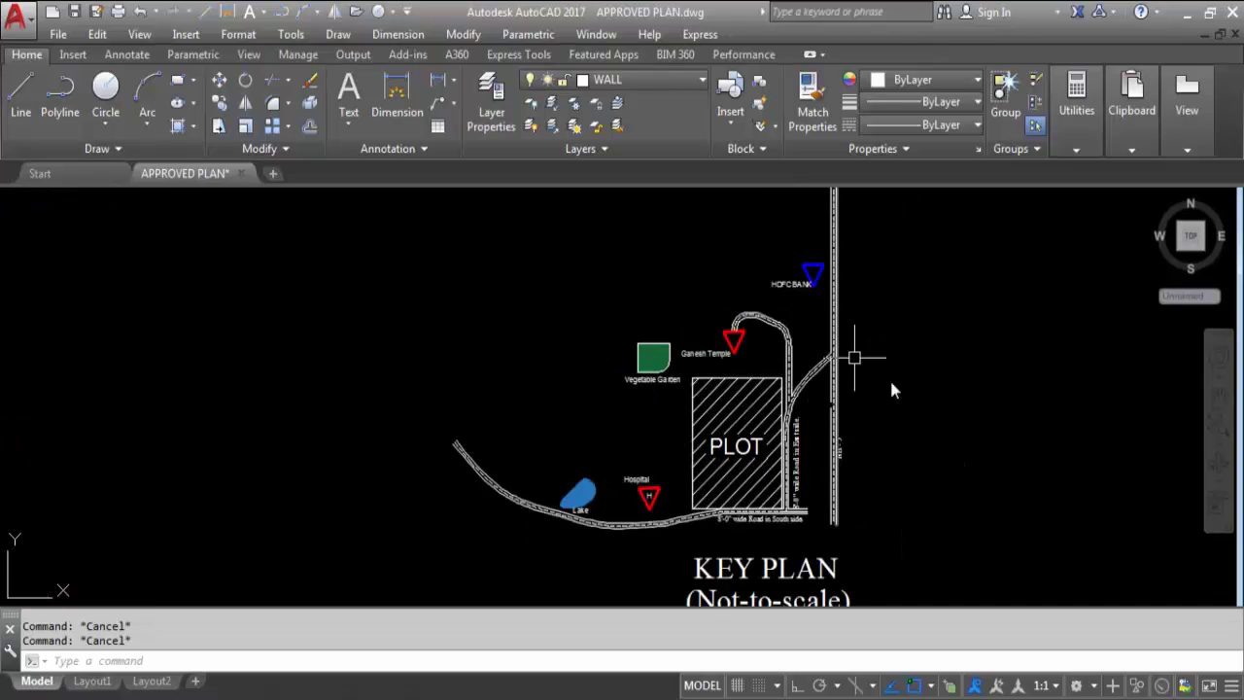
pyautogui.scroll(-5, 761, 360)
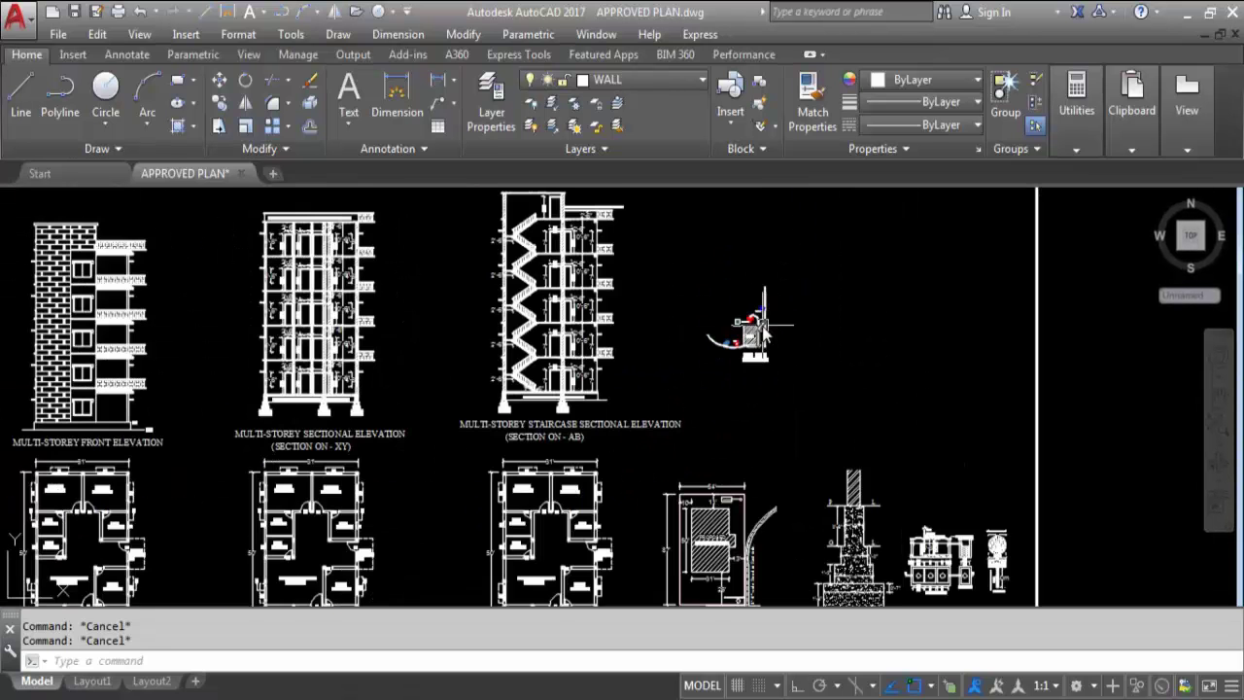
pyautogui.scroll(6, 894, 564)
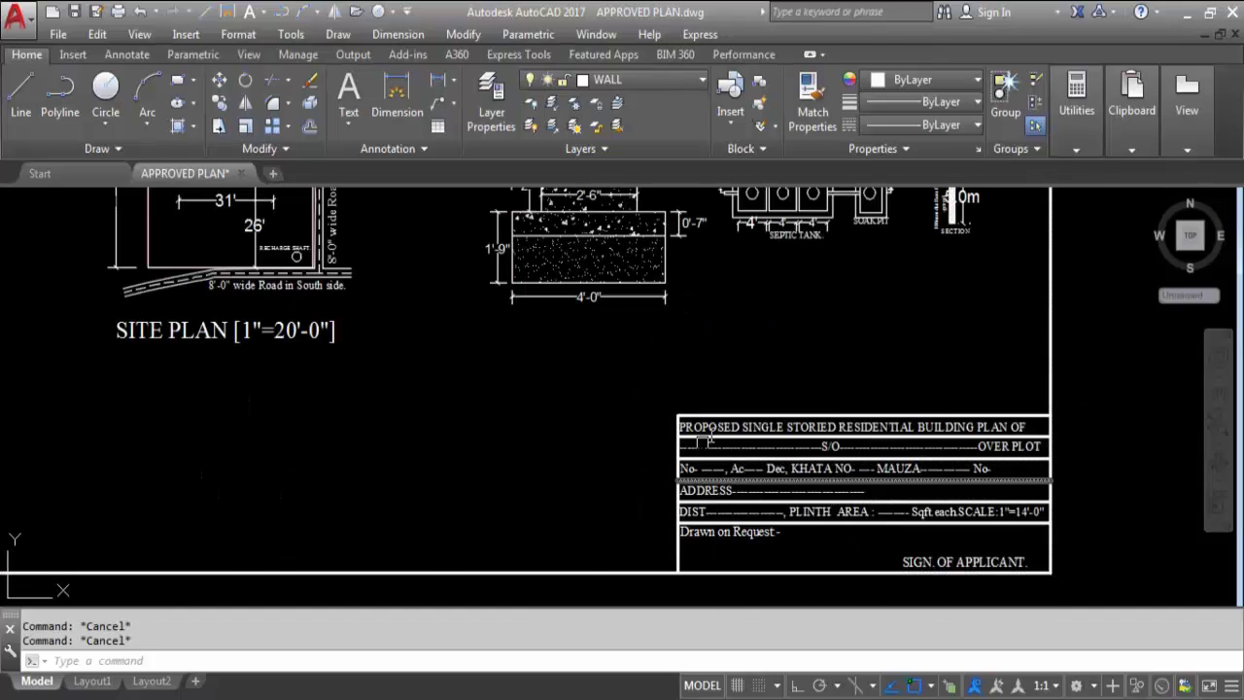
# - Zoom over the title block and N/S/E/W north arrow, then zoom extents to show the whole sheet
pyautogui.scroll(-5, 1091, 509)
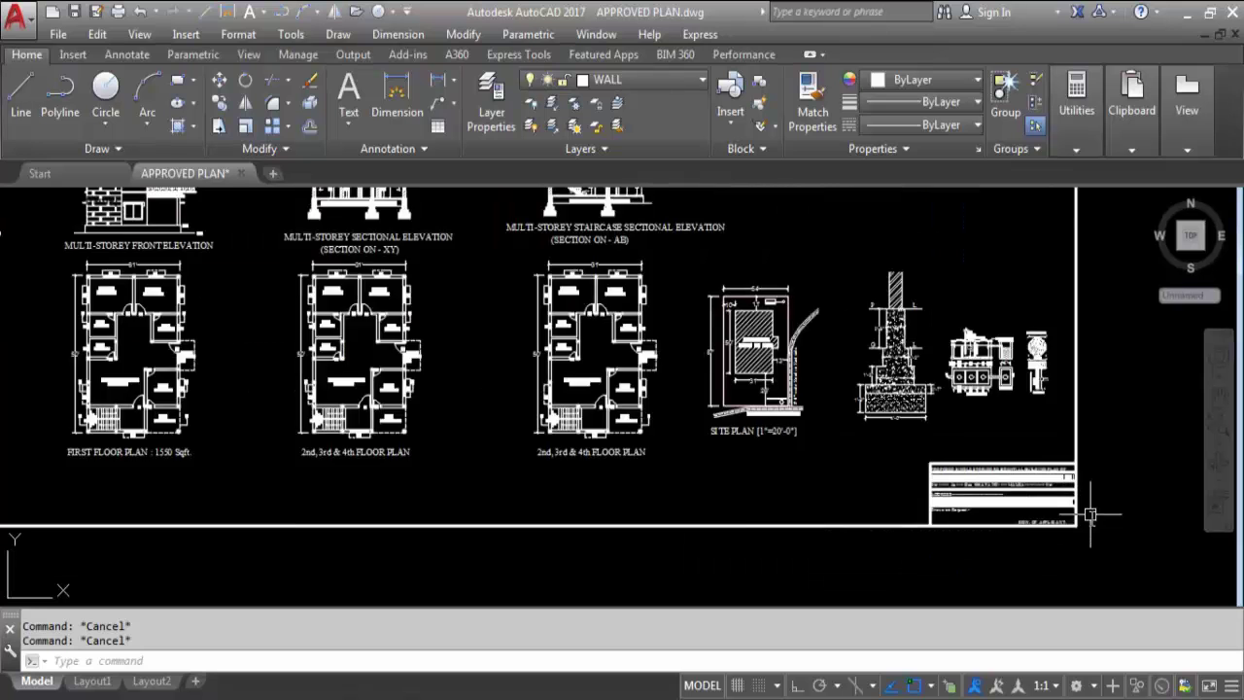
pyautogui.scroll(5, 567, 369)
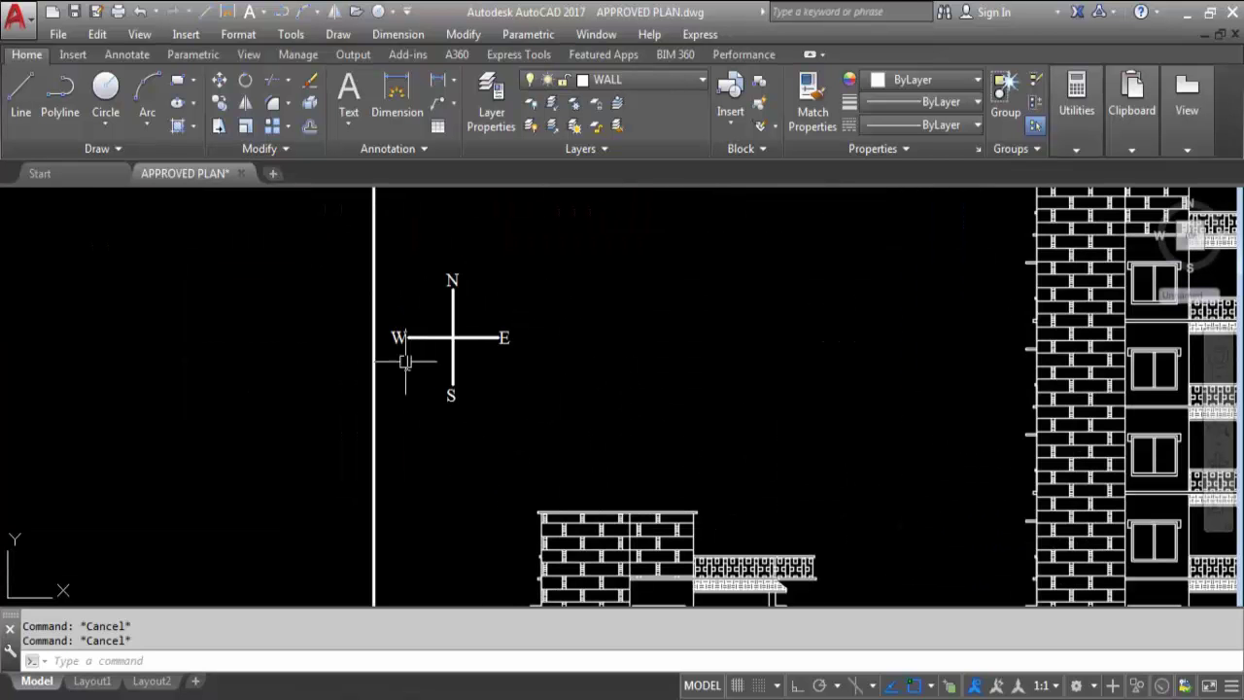
pyautogui.scroll(-6, 437, 340)
pyautogui.scroll(2, 544, 330)
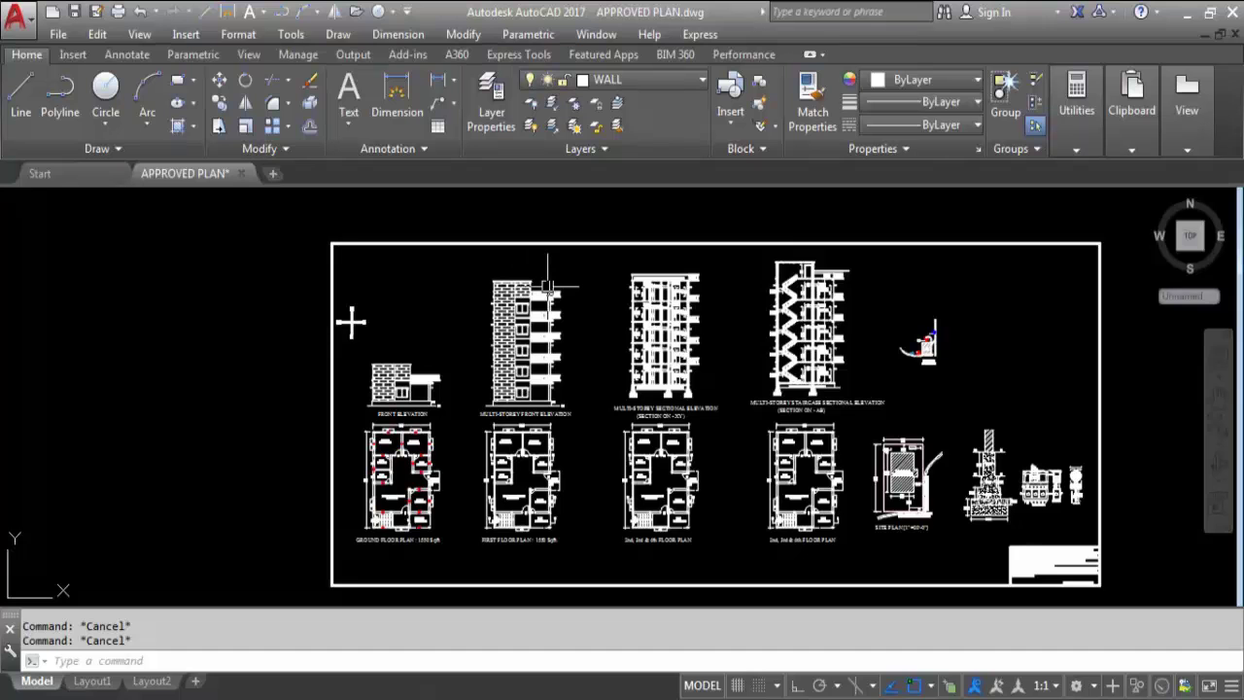
pyautogui.scroll(-2, 355, 318)
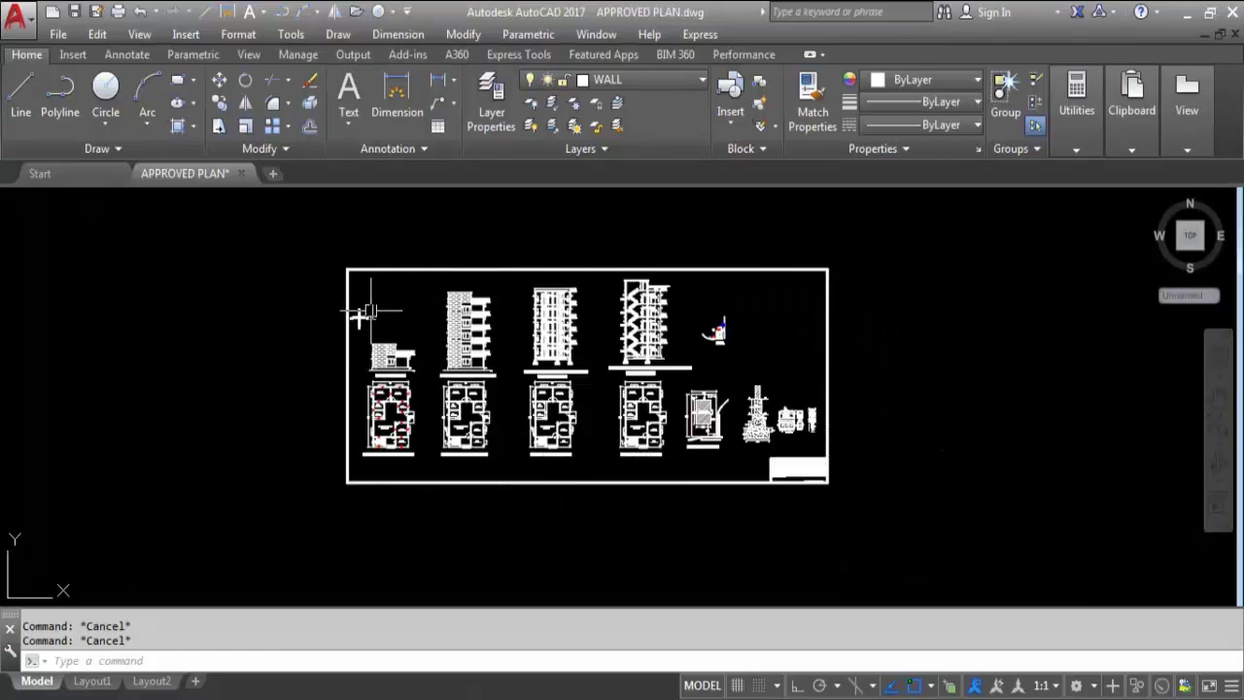
pyautogui.middleClick(358, 319)
pyautogui.middleClick(359, 319)
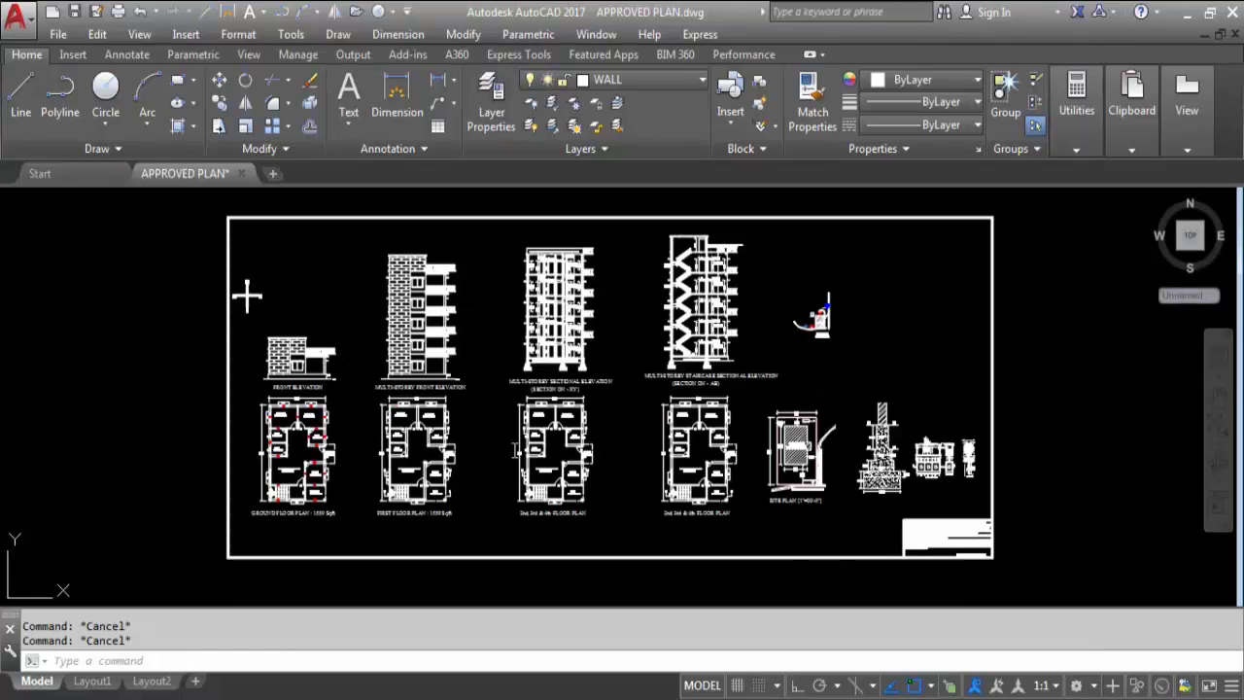